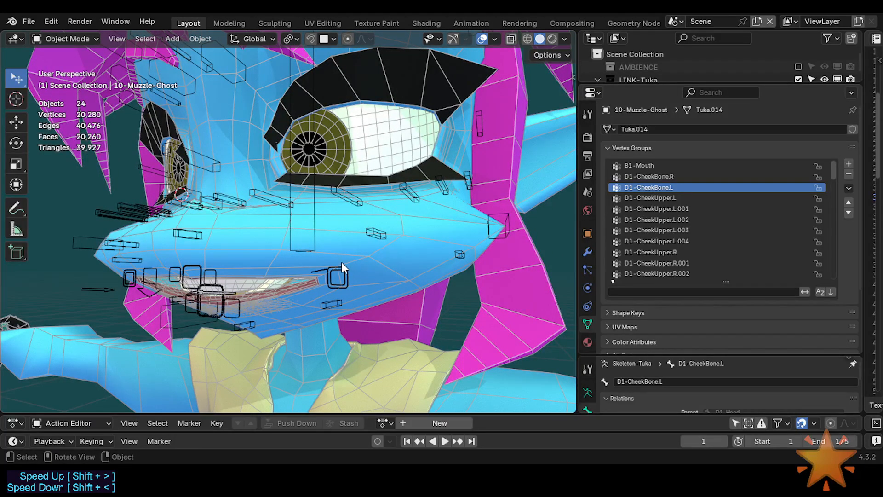
# Inspect the D1-CheekBone.R and D1-CheekBone.L bones of ARM-Tuka in Pose Mode, ending back in Object Mode
pyautogui.moveTo(342, 261); pyautogui.dragTo(263, 283, button='middle')
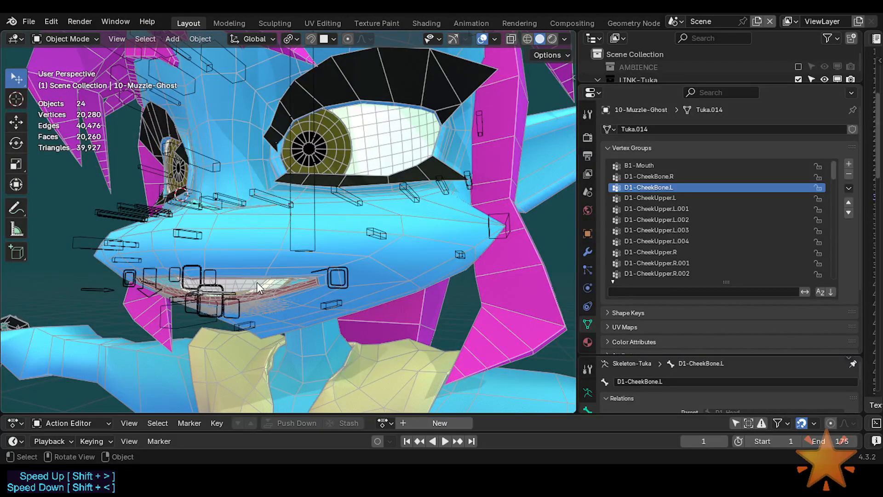
pyautogui.click(403, 256)
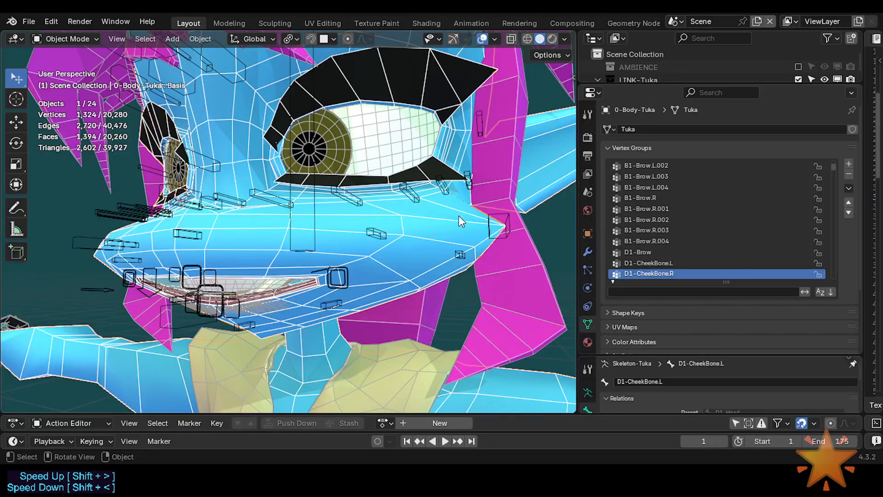
pyautogui.click(490, 216)
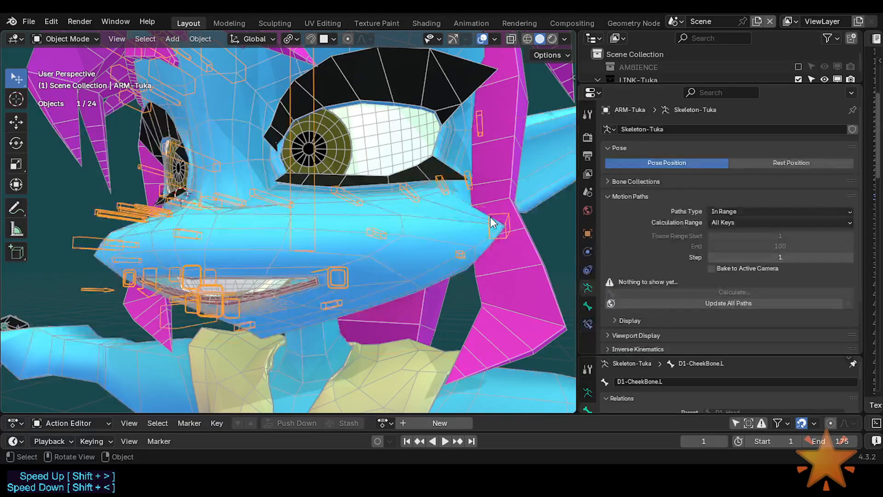
pyautogui.hotkey('ctrl', 'Tab')
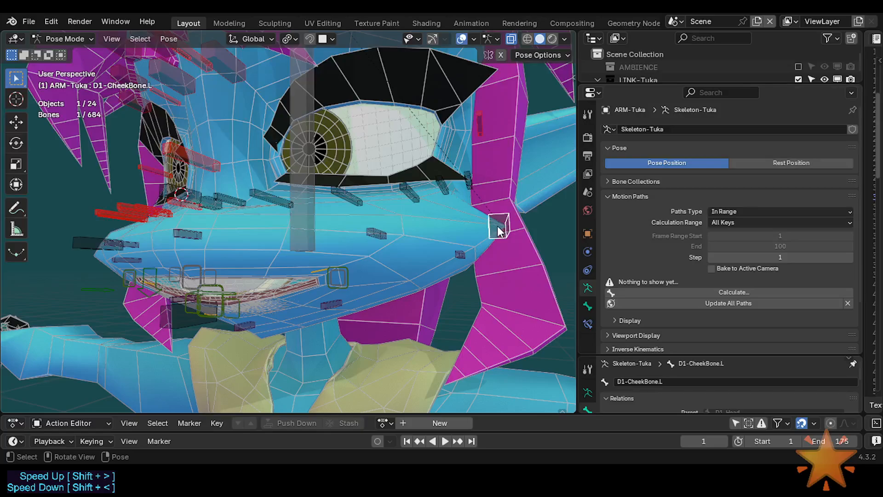
pyautogui.click(75, 249)
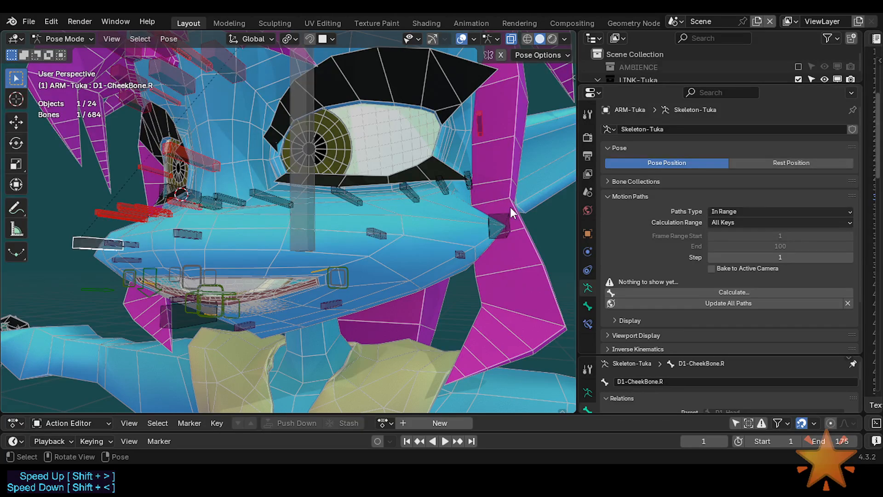
pyautogui.click(501, 222)
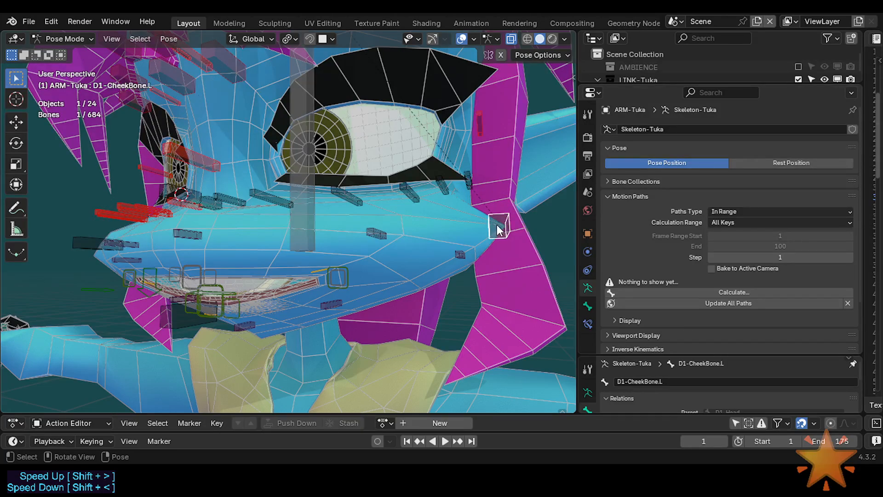
pyautogui.hotkey('ctrl', 'Tab')
# View the 10-Muzzle-Ghost mesh isolated in local view and return to the full scene
pyautogui.click(464, 230)
pyautogui.click(258, 288)
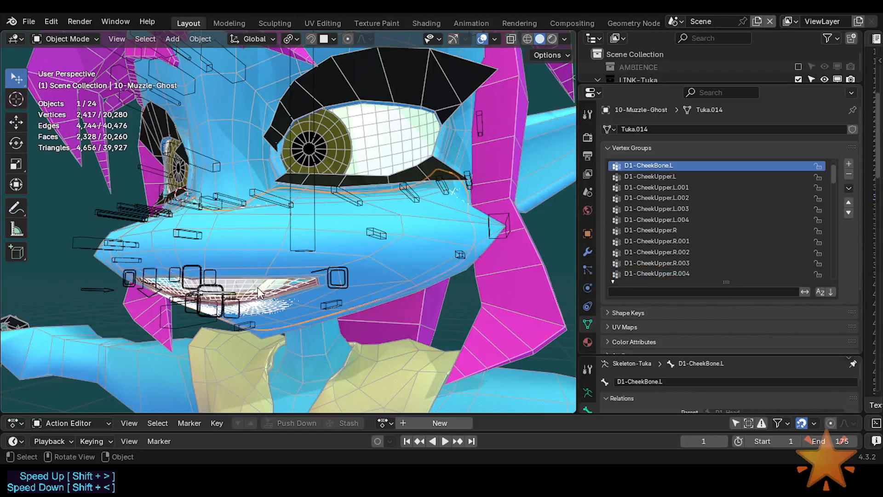
pyautogui.press('KP_Divide')
pyautogui.press('KP_Divide')
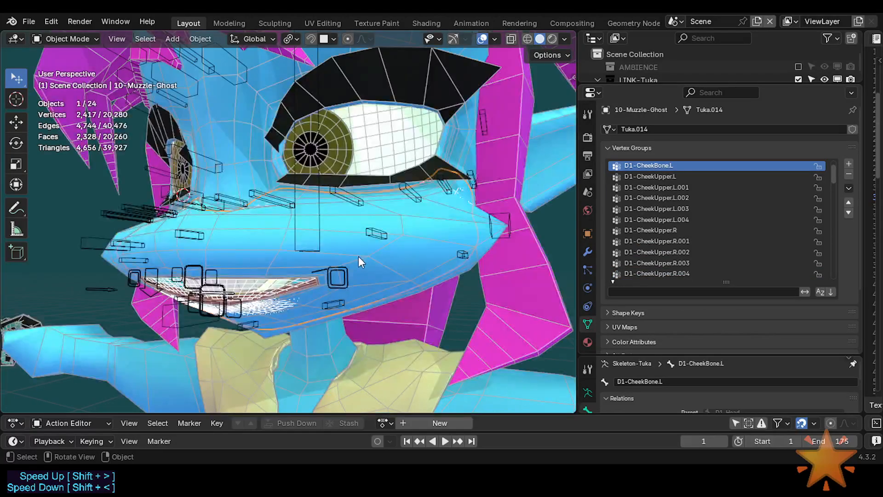
pyautogui.moveTo(434, 230); pyautogui.dragTo(465, 240, button='middle')
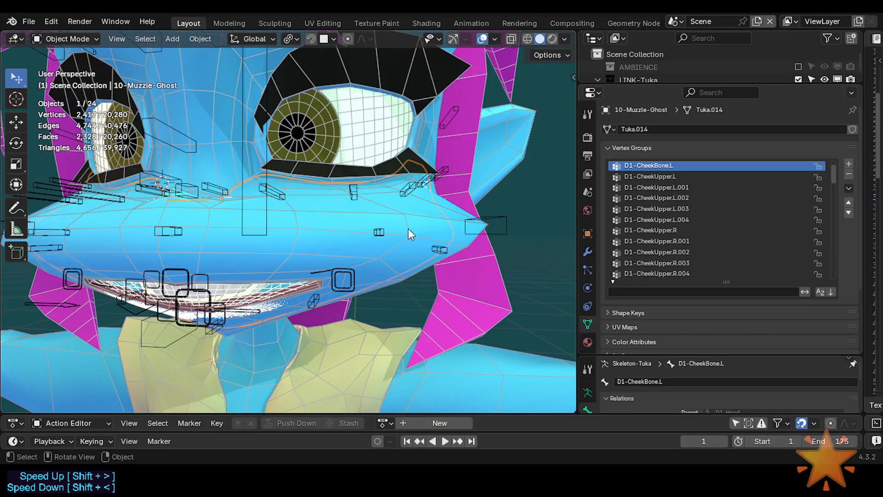
pyautogui.moveTo(407, 228); pyautogui.dragTo(363, 223, button='middle')
# Hide the 0-Body-Tuka mesh to expose the muzzle ghost beneath it
pyautogui.click(462, 222)
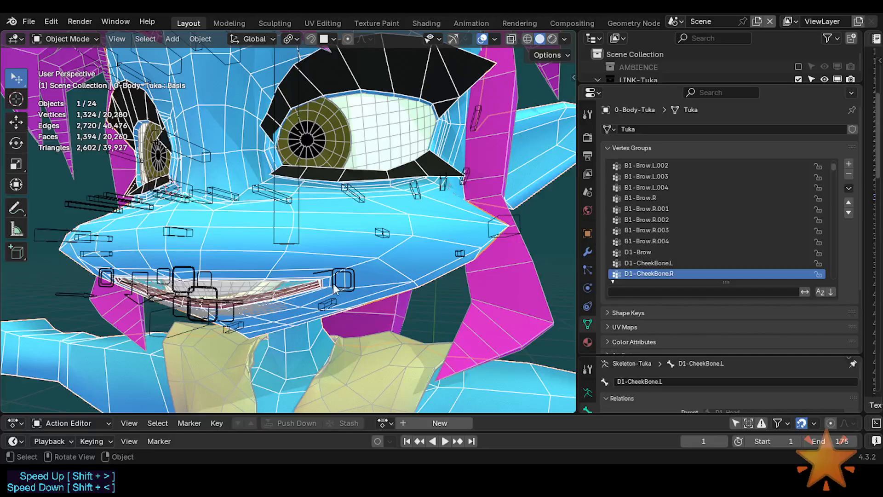
pyautogui.click(249, 293)
pyautogui.click(379, 243)
pyautogui.click(492, 226)
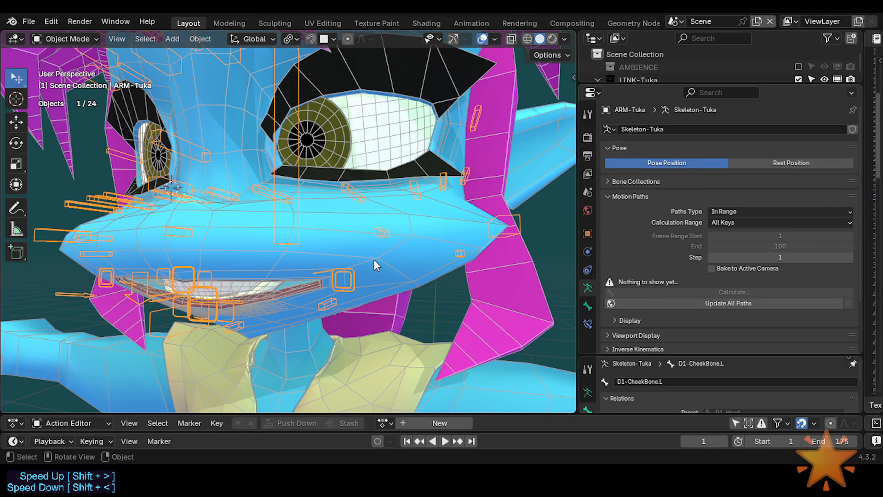
pyautogui.click(401, 243)
pyautogui.press('h')
# Select the armature together with 10-Muzzle-Ghost and enter Weight Paint mode on the ghost mesh
pyautogui.click(493, 224)
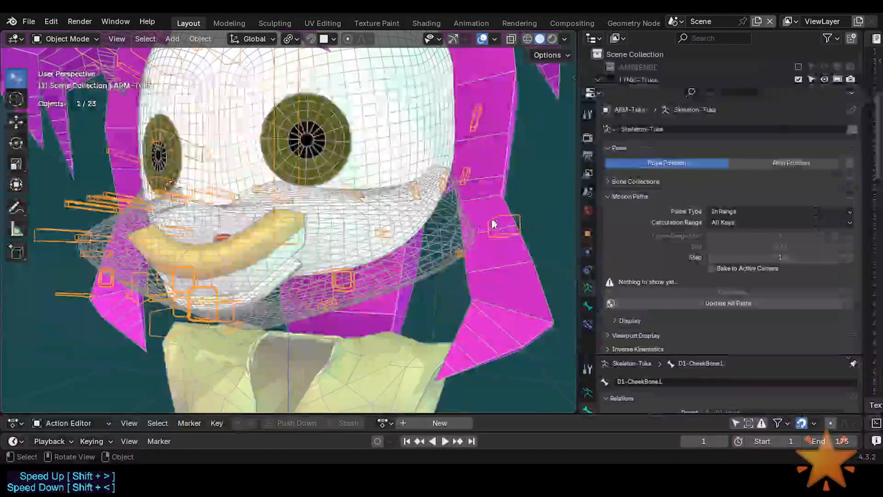
pyautogui.keyDown('shift'); pyautogui.click(454, 233); pyautogui.keyUp('shift')
pyautogui.hotkey('ctrl', 'Tab')
pyautogui.press('7')
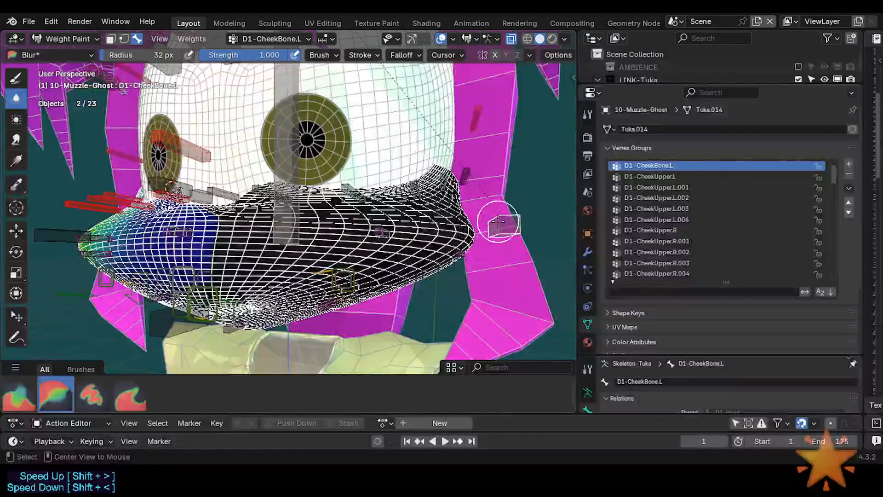
# Compare the muzzle ghost's weights for D1-CheekBone.R and D1-CheekBone.L by alternating between the two bones
pyautogui.keyDown('ctrl'); pyautogui.click(62, 238); pyautogui.keyUp('ctrl')
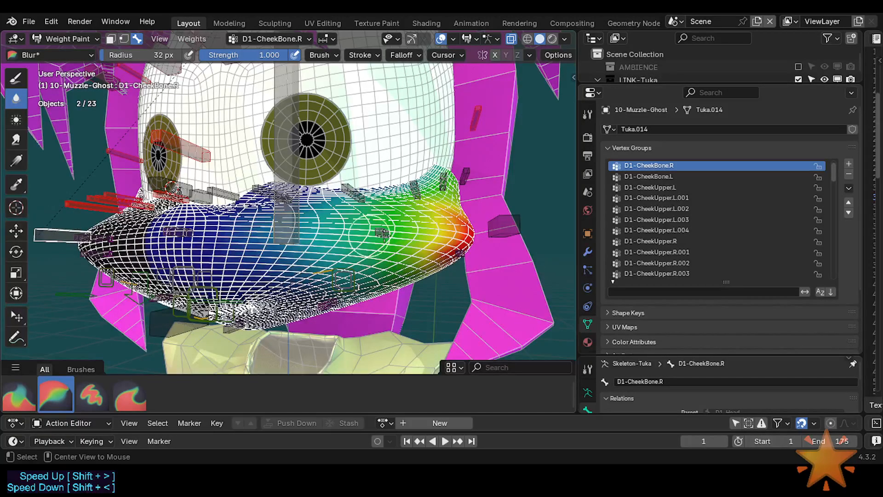
pyautogui.keyDown('ctrl'); pyautogui.click(508, 225); pyautogui.keyUp('ctrl')
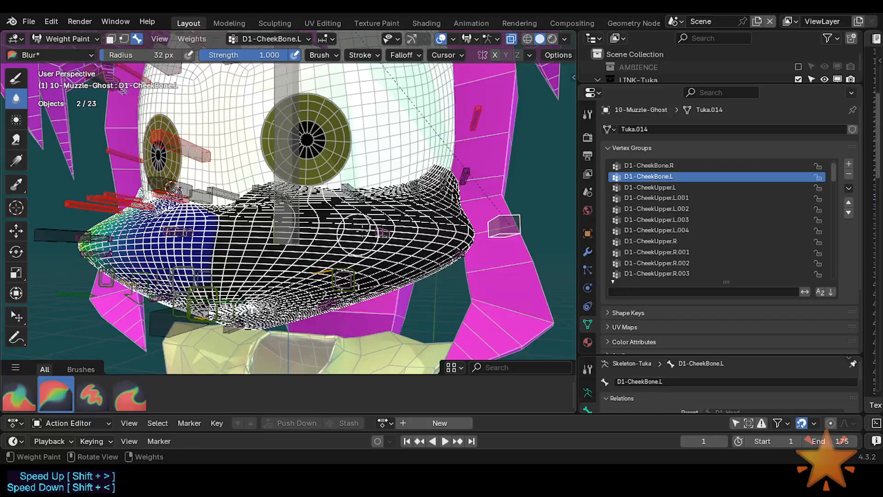
pyautogui.keyDown('ctrl'); pyautogui.click(48, 237); pyautogui.keyUp('ctrl')
pyautogui.keyDown('ctrl'); pyautogui.click(508, 224); pyautogui.keyUp('ctrl')
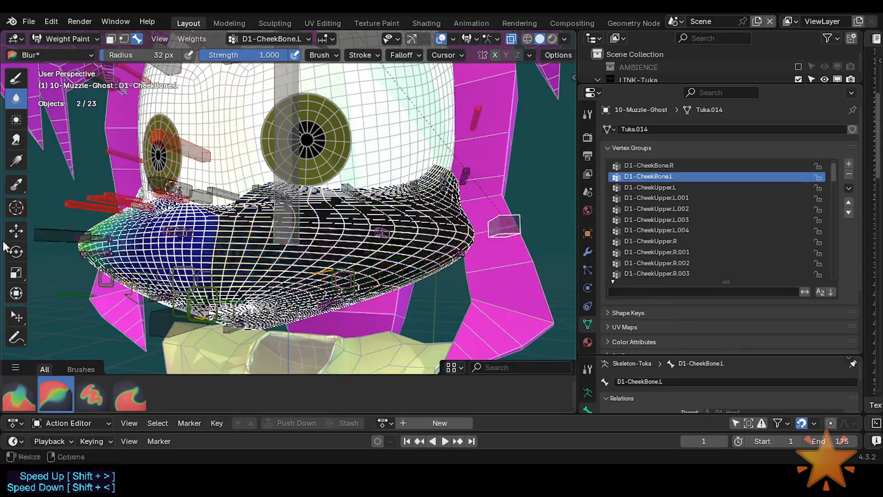
pyautogui.keyDown('ctrl'); pyautogui.click(73, 238); pyautogui.keyUp('ctrl')
pyautogui.keyDown('ctrl'); pyautogui.click(506, 222); pyautogui.keyUp('ctrl')
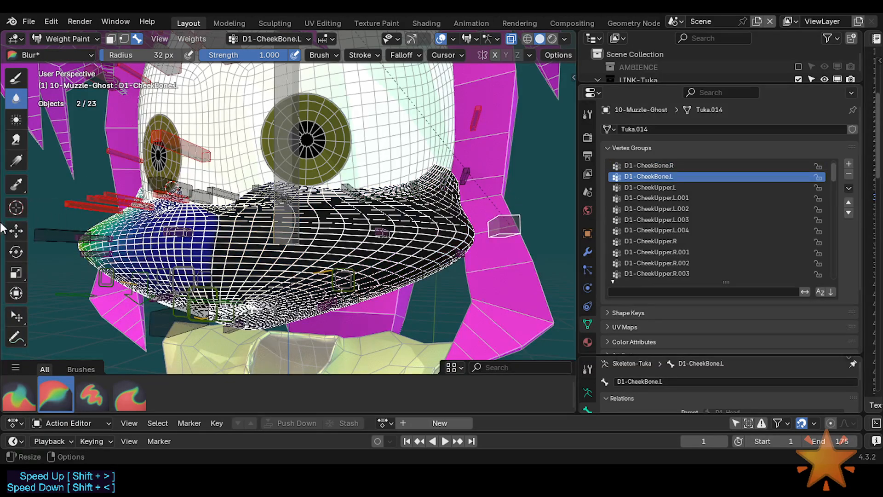
pyautogui.keyDown('ctrl'); pyautogui.click(43, 225); pyautogui.keyUp('ctrl')
pyautogui.keyDown('ctrl'); pyautogui.click(500, 224); pyautogui.keyUp('ctrl')
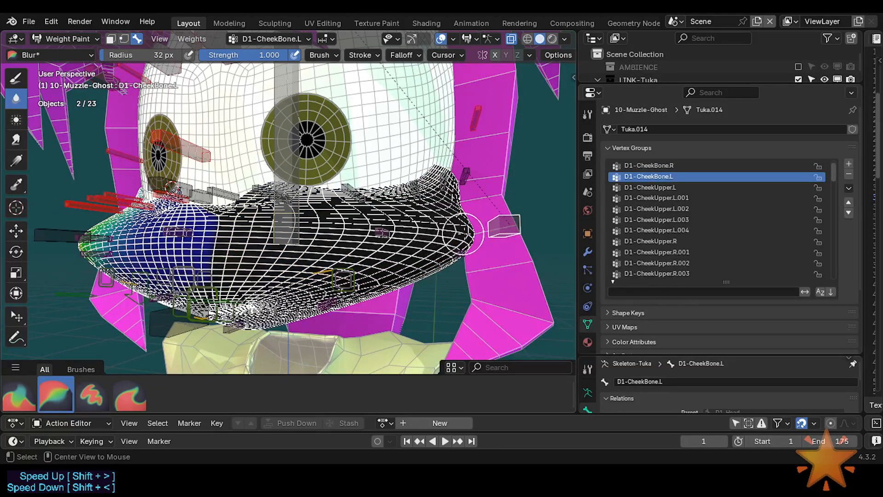
pyautogui.moveTo(463, 234); pyautogui.dragTo(489, 209, button='middle')
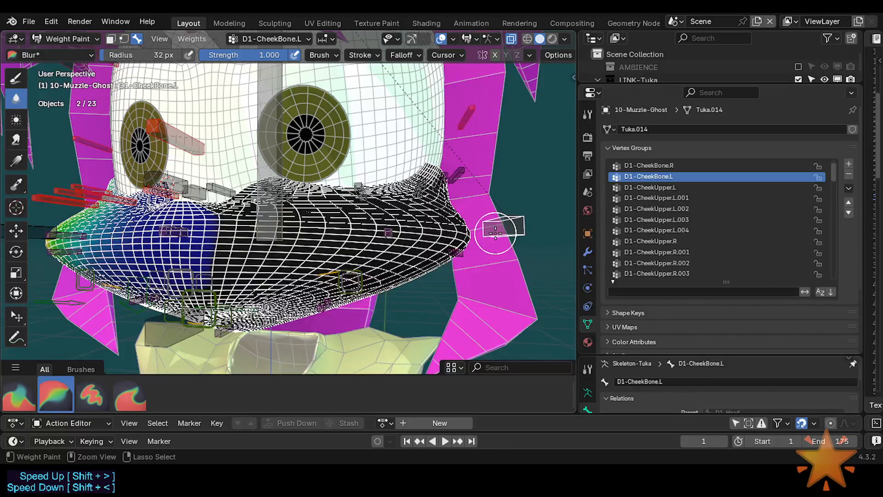
# Leave Weight Paint mode, unhide the body mesh and keep only the armature selected
pyautogui.hotkey('ctrl', 'Tab')
pyautogui.click(503, 214)
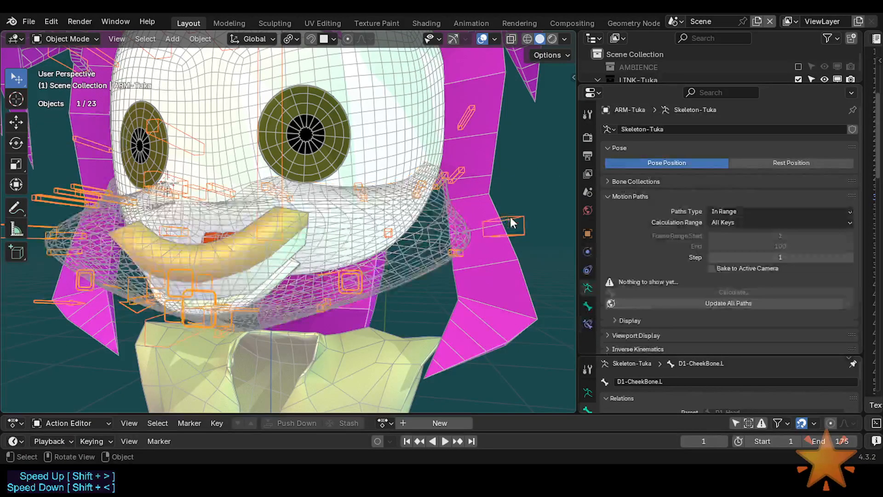
pyautogui.hotkey('alt', 'h')
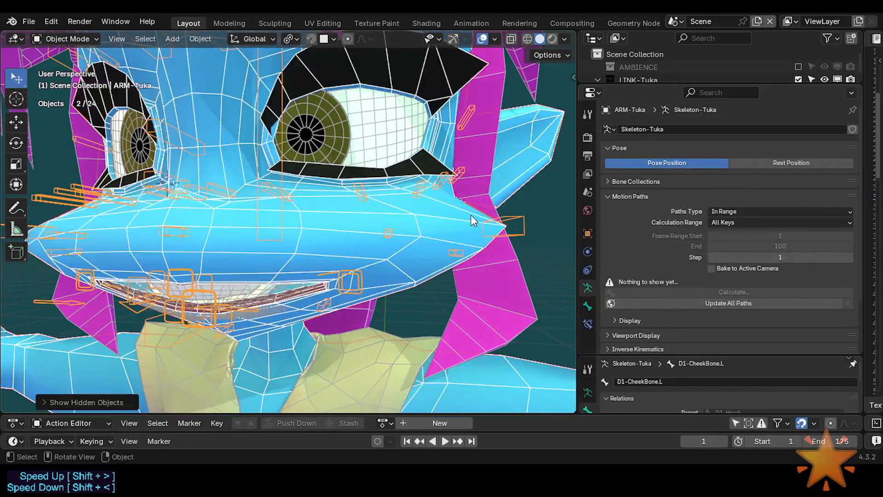
pyautogui.click(514, 224)
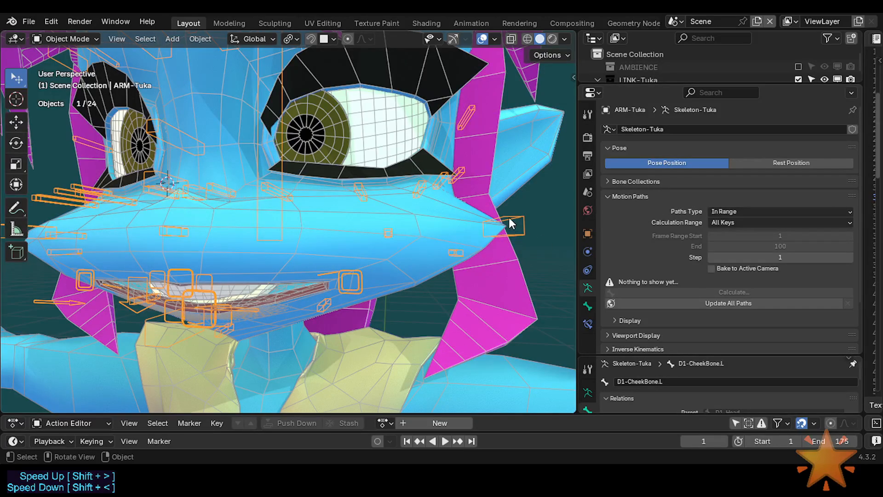
# Select the 10-Muzzle-Ghost mesh and add 0-Body-Tuka to the selection as the active object
pyautogui.moveTo(431, 231); pyautogui.dragTo(524, 225, button='middle')
pyautogui.click(526, 226)
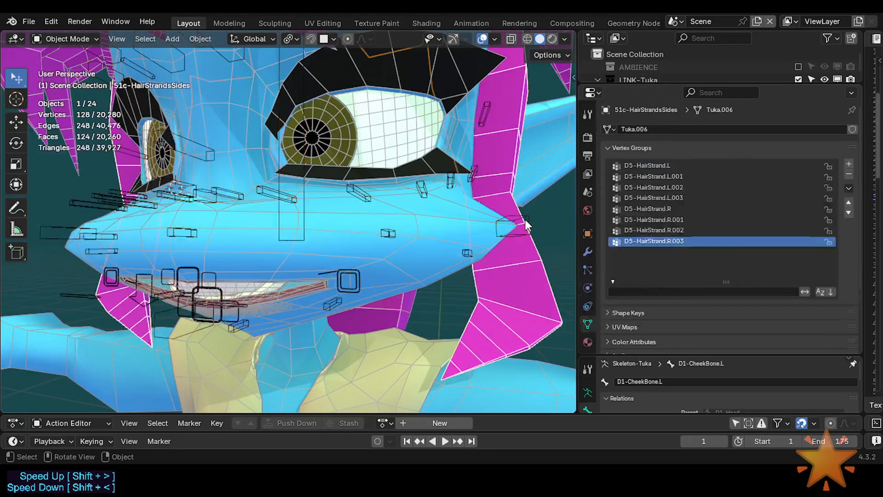
pyautogui.click(531, 221)
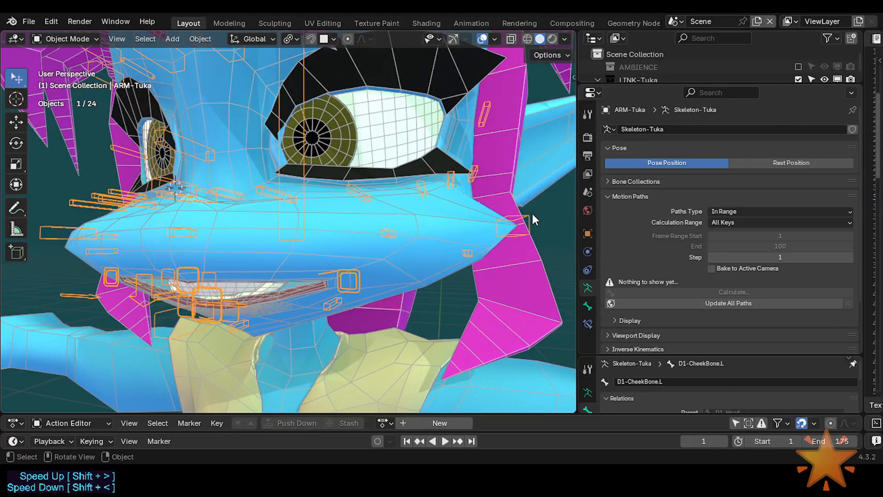
pyautogui.click(457, 215)
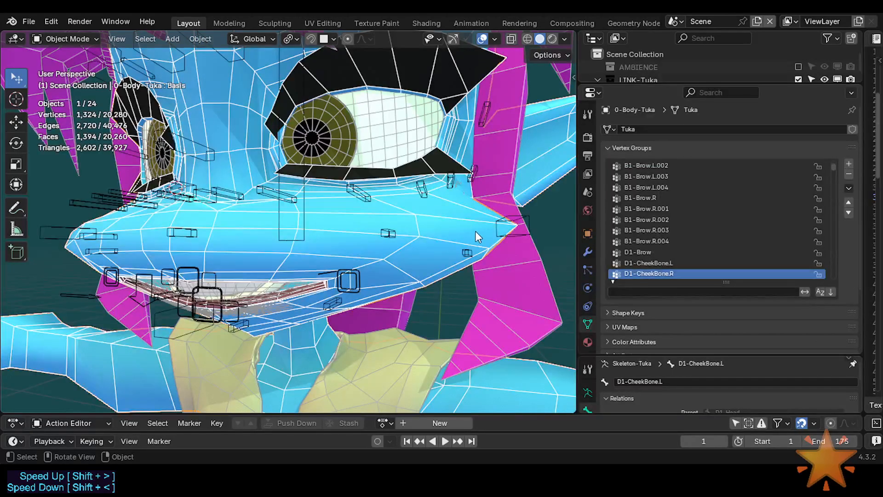
pyautogui.moveTo(274, 287)
pyautogui.mouseDown(button='middle')
pyautogui.moveTo(264, 267)
pyautogui.moveTo(260, 284)
pyautogui.mouseUp(button='middle')
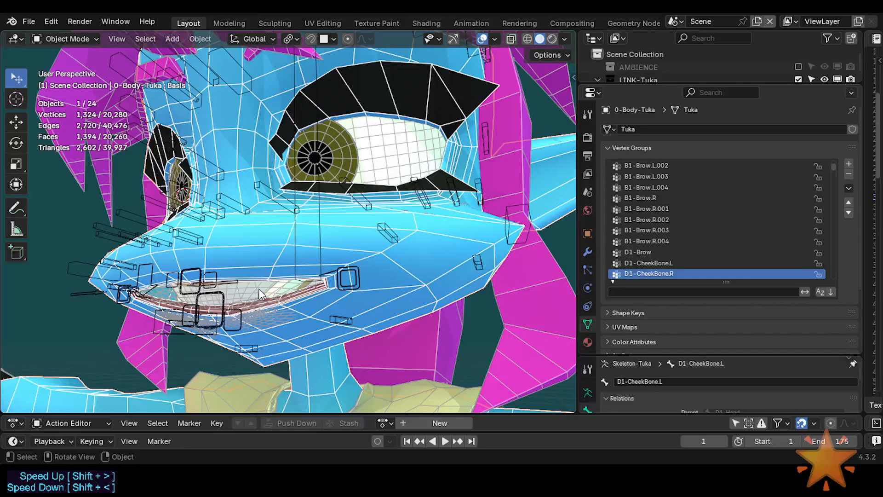
pyautogui.click(260, 293)
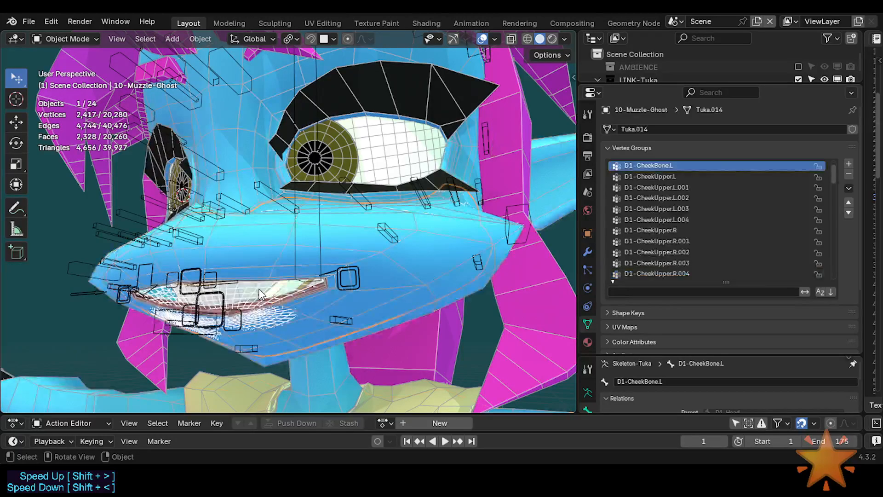
pyautogui.keyDown('shift'); pyautogui.click(470, 233); pyautogui.keyUp('shift')
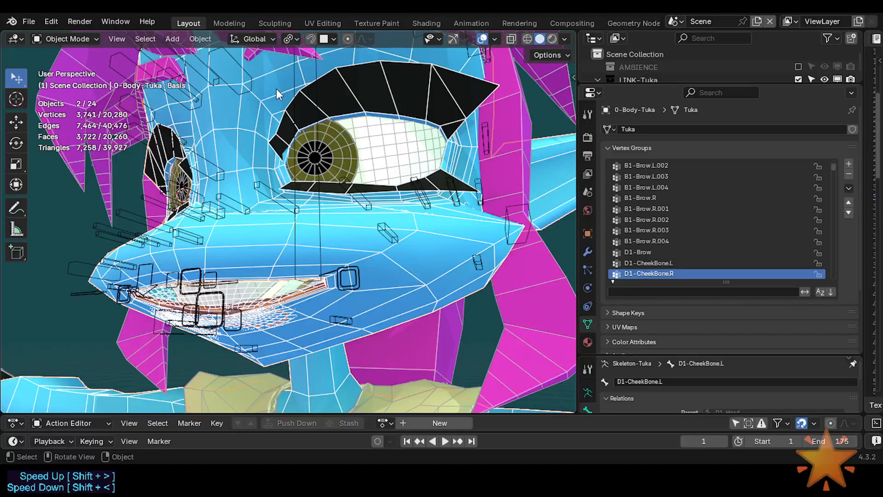
# Locate the Transfer Mesh Data command among the object's Link/Transfer Data options
pyautogui.click(200, 39)
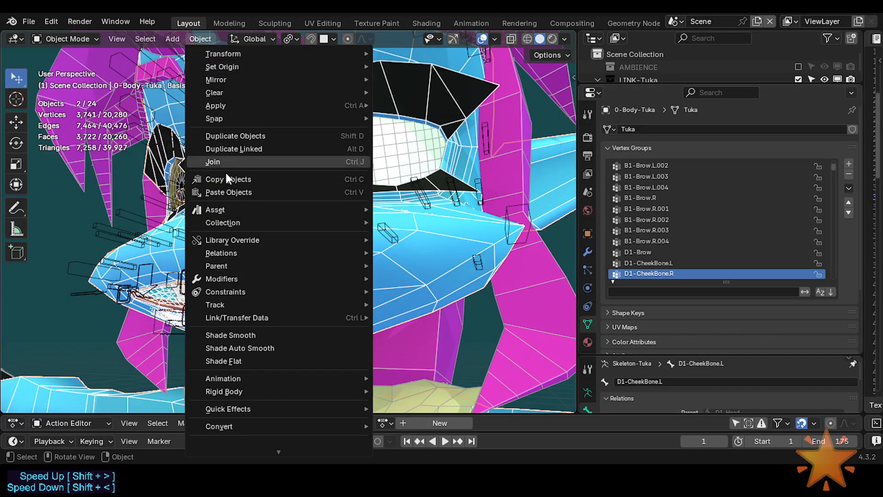
pyautogui.moveTo(244, 391)
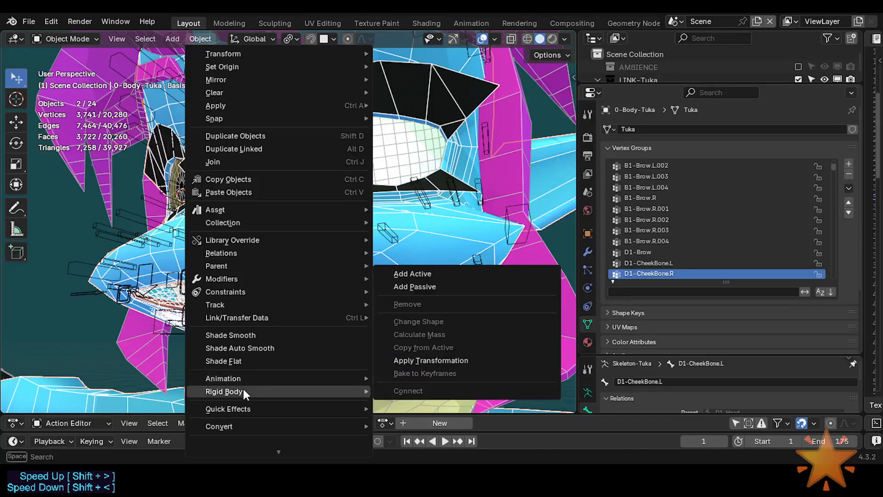
pyautogui.moveTo(245, 319)
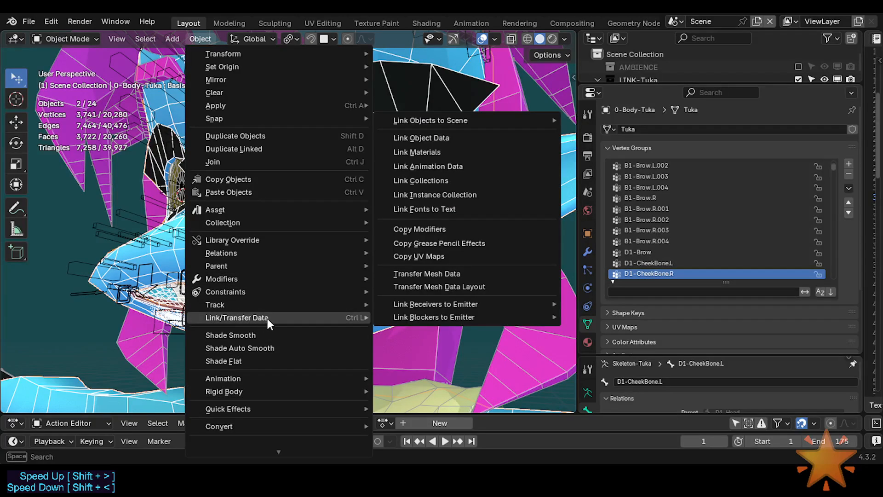
pyautogui.click(423, 276)
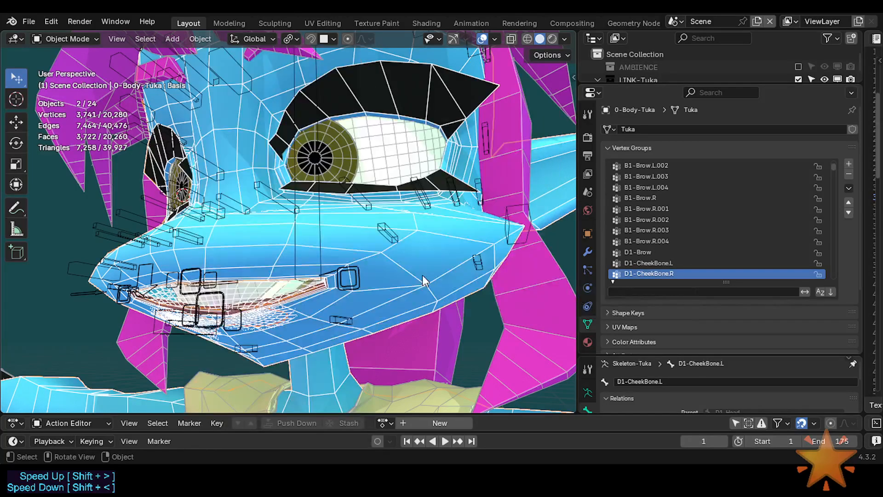
# Check where Transfer Mesh Data is found, both among the object's Link/Transfer Data options and in Quick Favorites
pyautogui.click(197, 37)
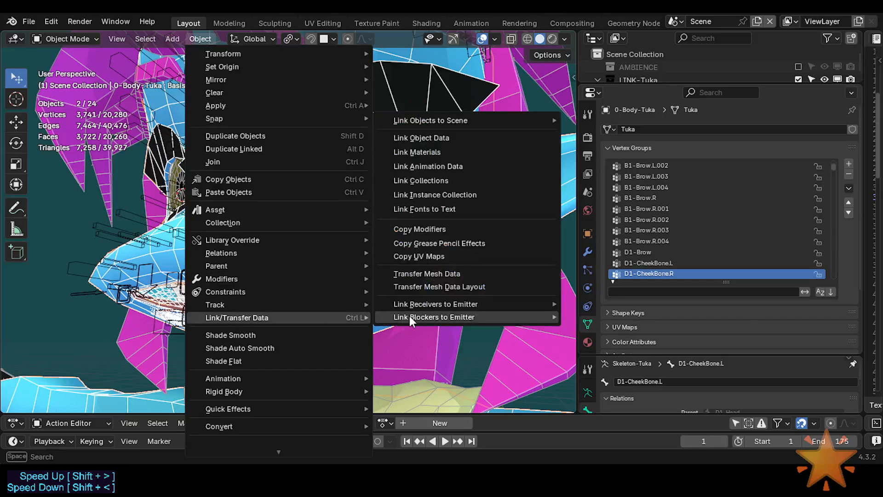
pyautogui.rightClick(440, 274)
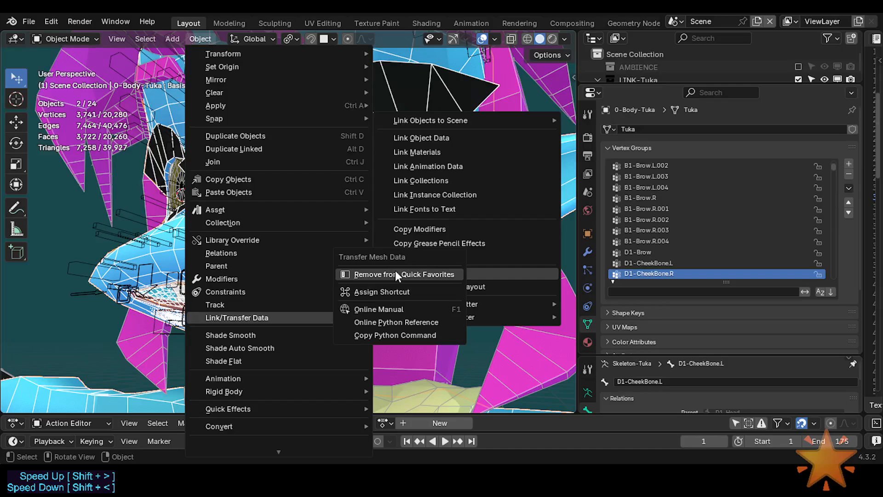
pyautogui.press('q')
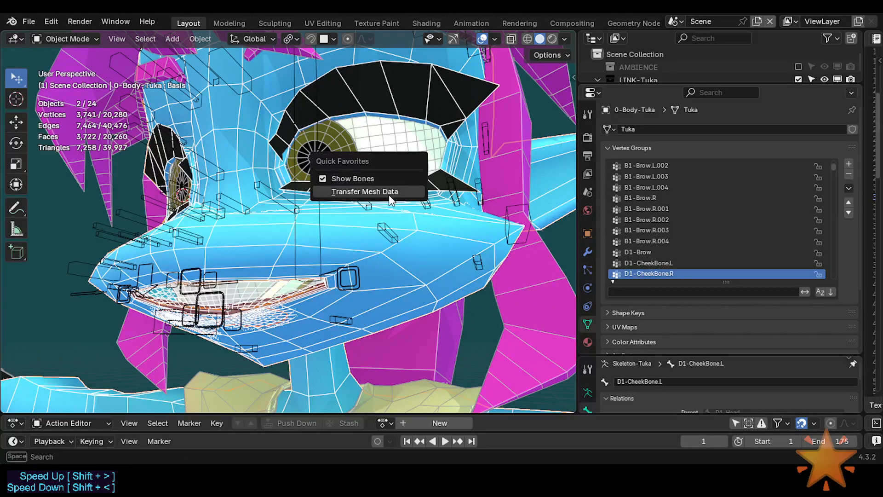
# Inspect the Weights commands in Weight Paint mode with 10-Muzzle-Ghost active and the body also selected, then return to Object Mode
pyautogui.hotkey('ctrl', 'z')
pyautogui.hotkey('ctrl', 'z')
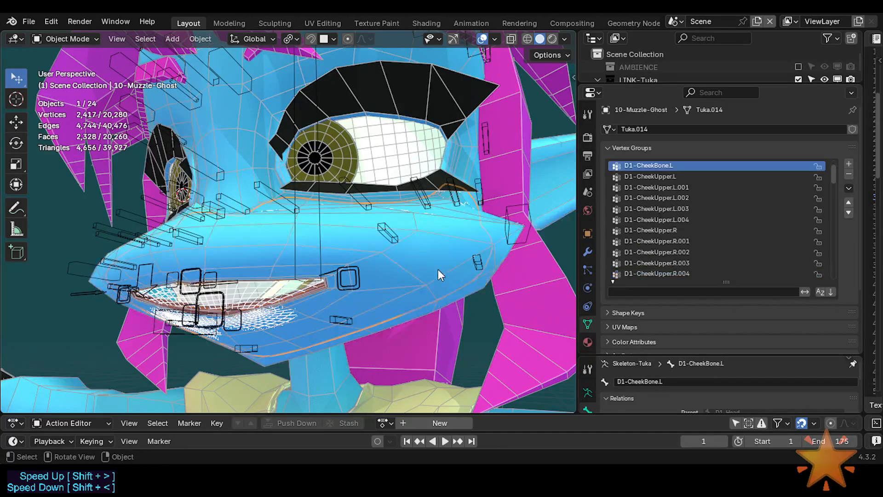
pyautogui.keyDown('shift'); pyautogui.click(257, 288); pyautogui.keyUp('shift')
pyautogui.hotkey('ctrl', 'Tab')
pyautogui.click(177, 242)
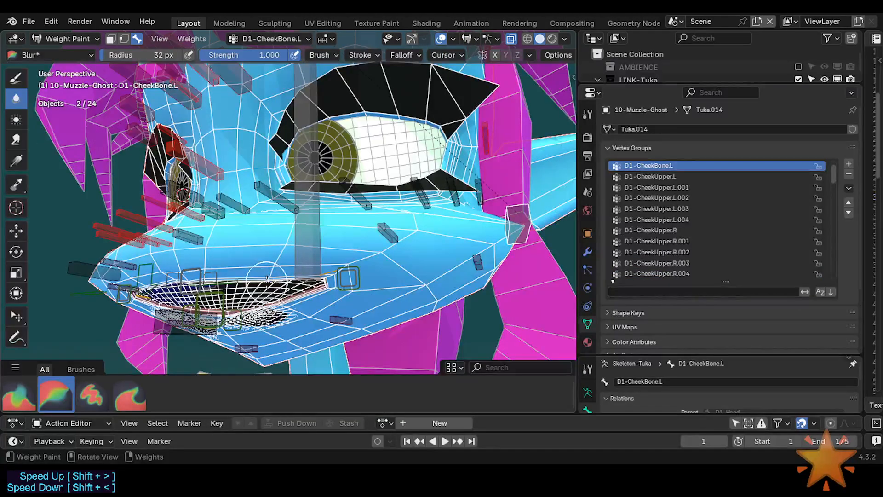
pyautogui.click(191, 40)
pyautogui.click(227, 199)
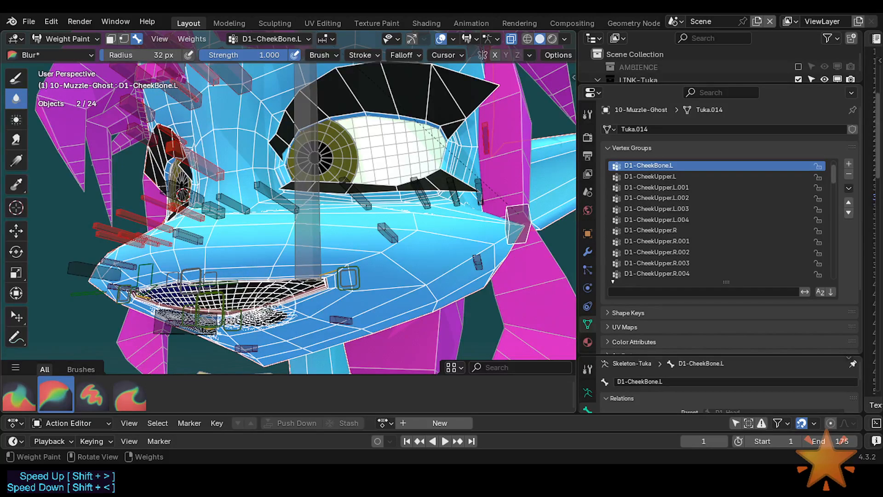
pyautogui.hotkey('ctrl', 'Tab')
pyautogui.click(268, 293)
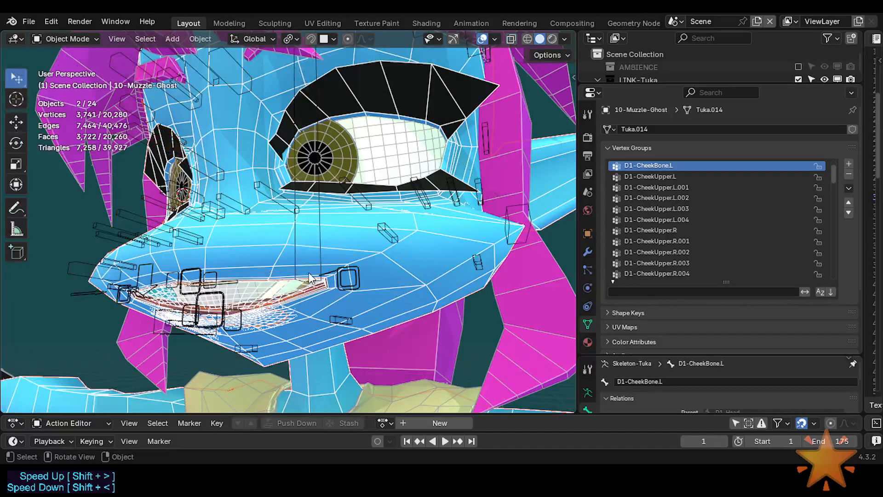
# Reselect 10-Muzzle-Ghost as the source mesh and add 0-Body-Tuka as the active target
pyautogui.click(264, 288)
pyautogui.click(249, 286)
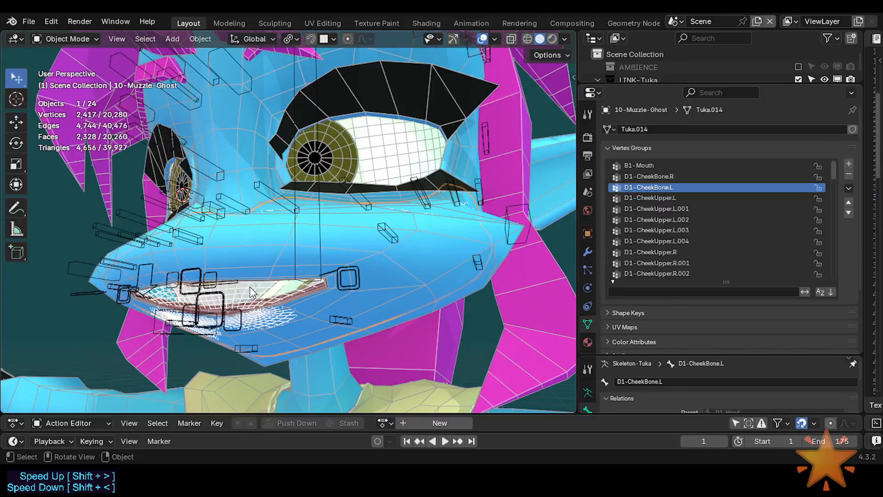
pyautogui.keyDown('shift'); pyautogui.click(422, 266); pyautogui.keyUp('shift')
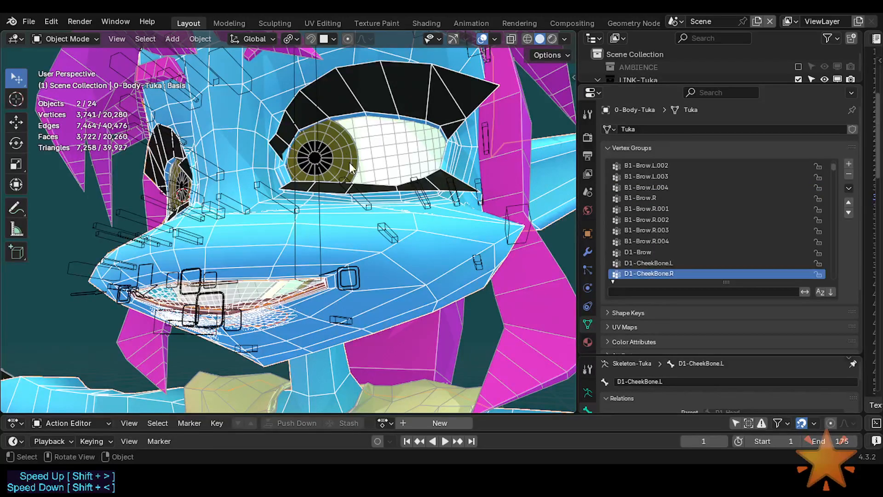
# Run Transfer Mesh Data for Vertex Group(s) and set its vertex mapping to Nearest Face Interpolated
pyautogui.press('q')
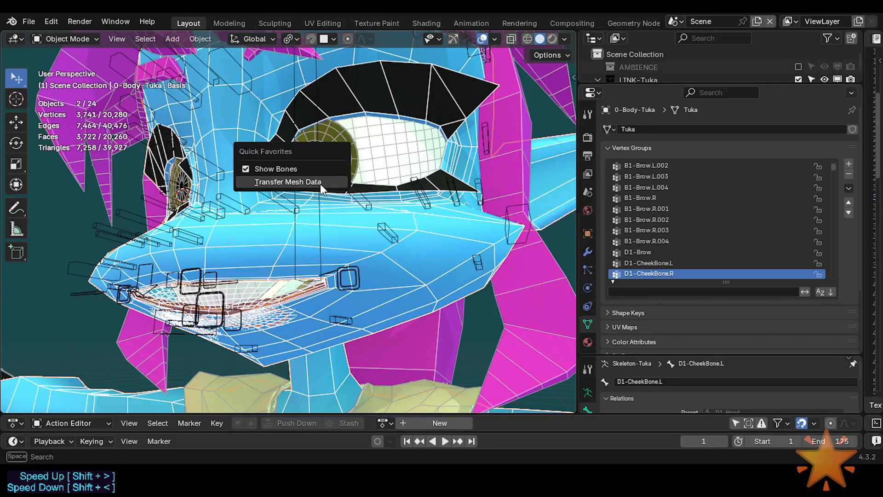
pyautogui.click(320, 183)
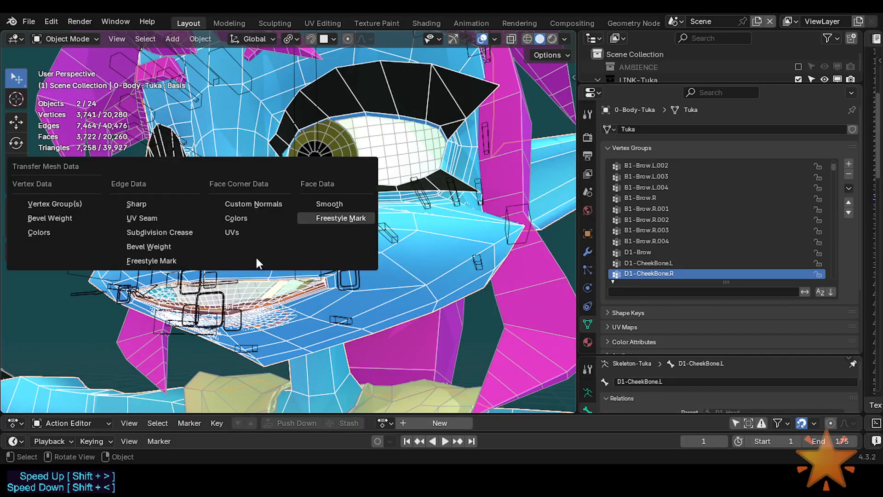
pyautogui.click(65, 207)
pyautogui.click(67, 400)
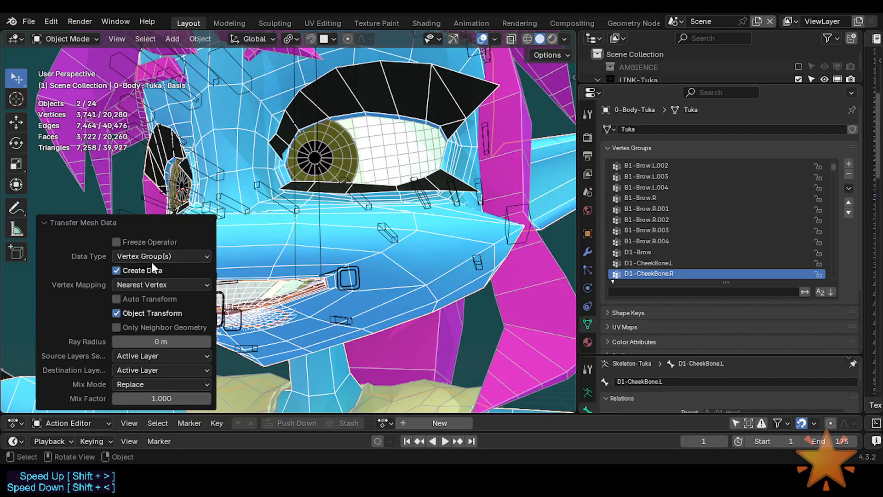
pyautogui.click(157, 285)
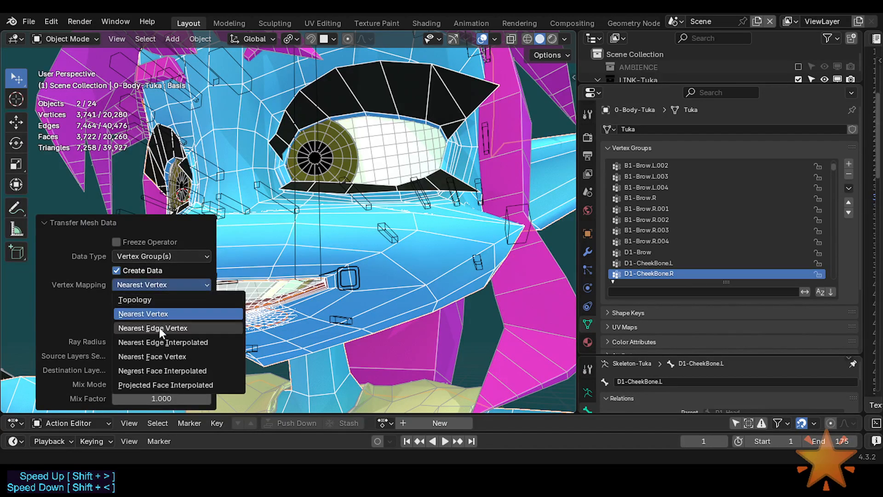
pyautogui.click(161, 371)
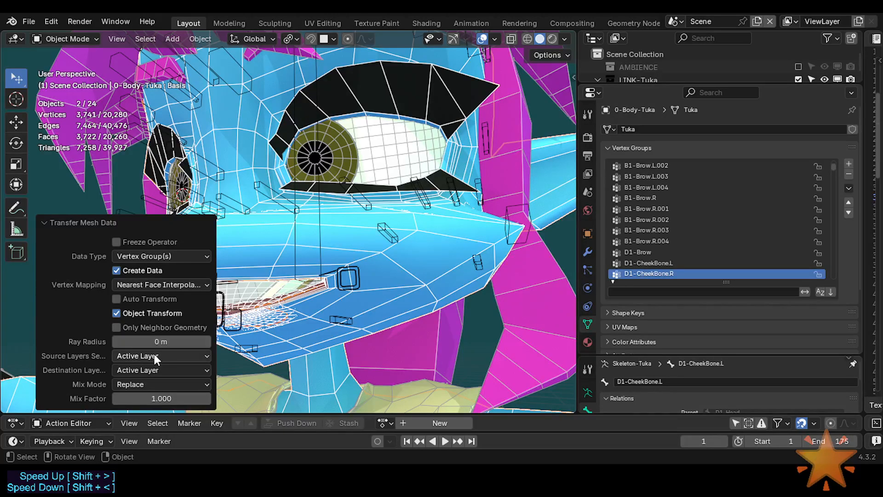
# Examine the source layer choices of the mesh data transfer, leaving the selection at Active Layer
pyautogui.click(132, 357)
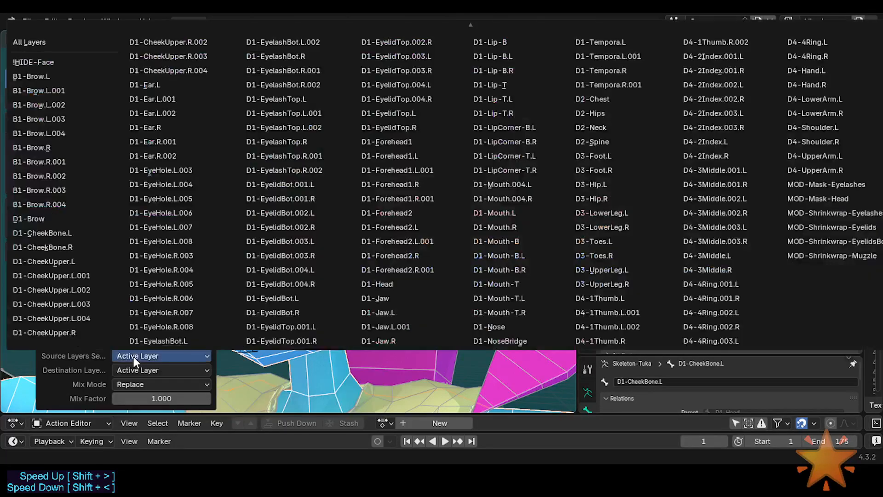
pyautogui.click(134, 357)
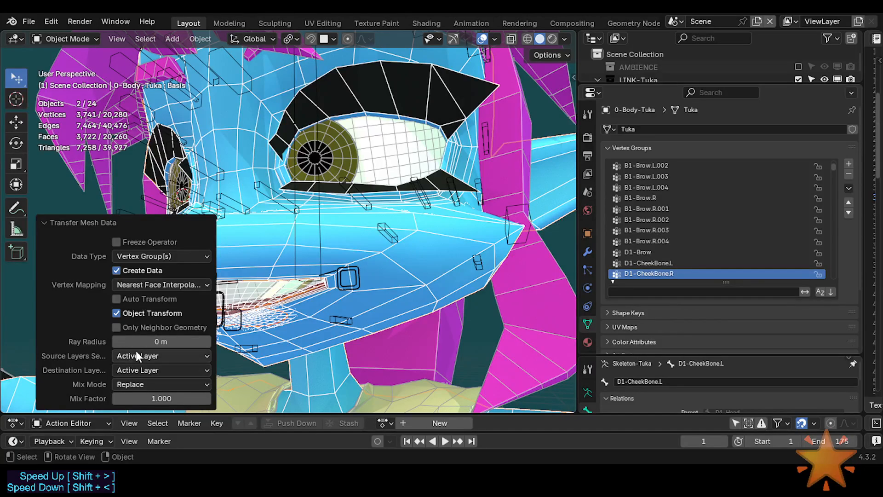
pyautogui.click(136, 355)
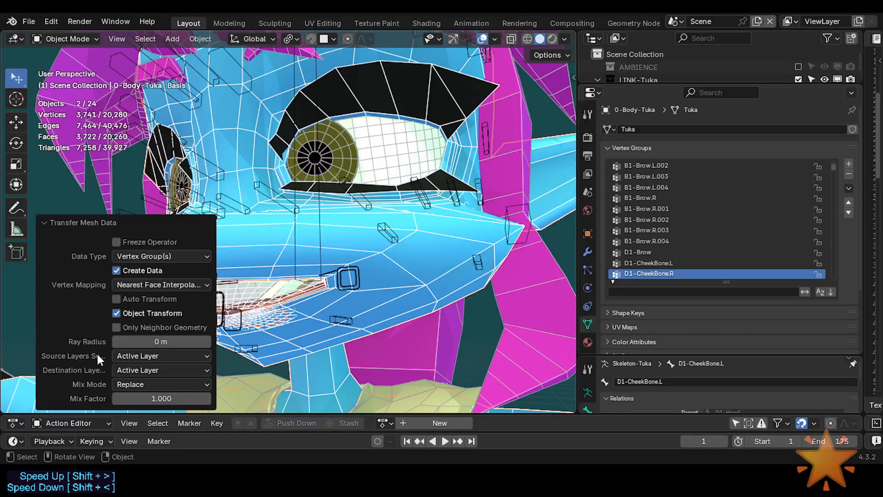
pyautogui.click(128, 356)
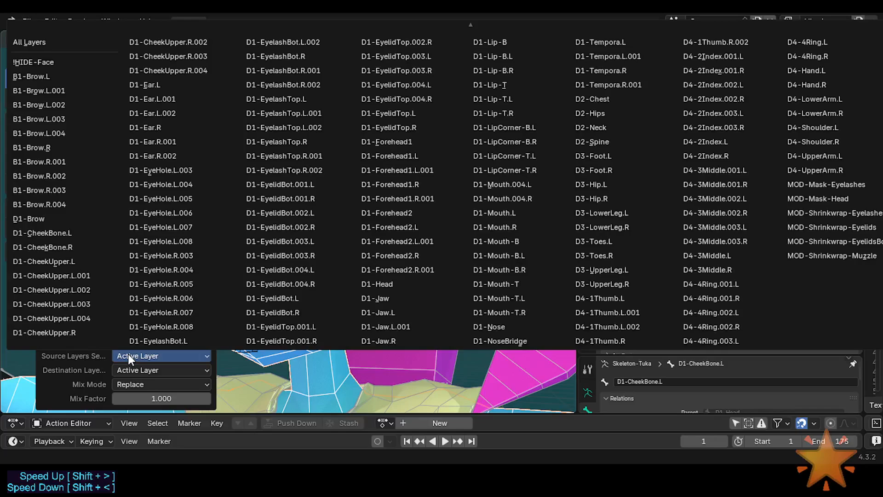
pyautogui.click(129, 354)
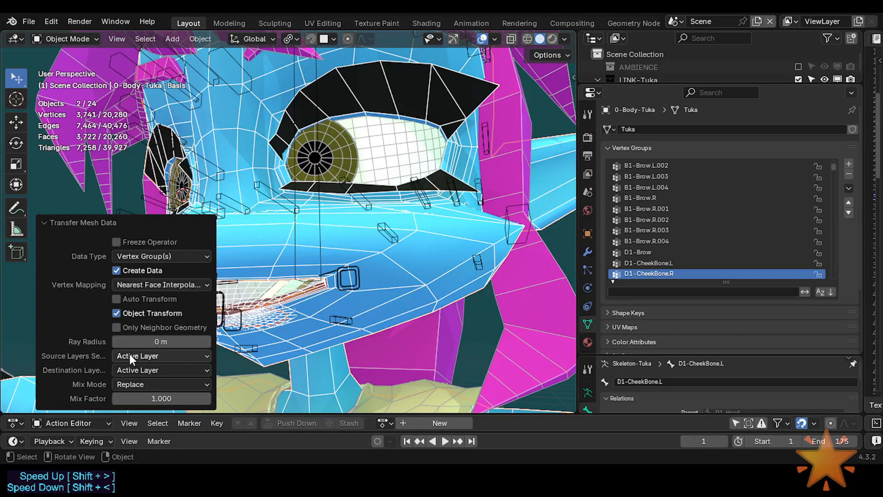
# Make D1-CheekBone.L the body's active vertex group and recheck the transfer's source layer choices
pyautogui.click(659, 263)
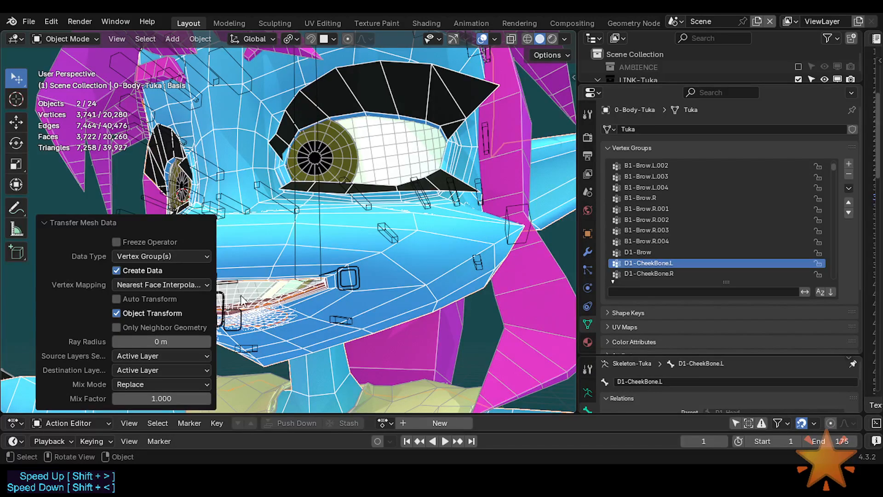
pyautogui.click(131, 356)
pyautogui.click(126, 357)
pyautogui.click(149, 354)
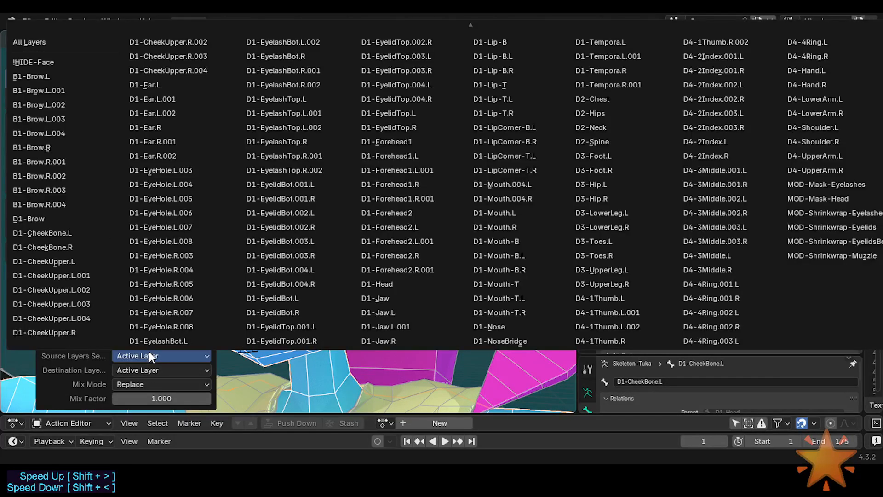
pyautogui.click(149, 353)
# Set the transfer's destination layers matching to By Name, review the alternatives, and collapse the transfer settings
pyautogui.click(147, 371)
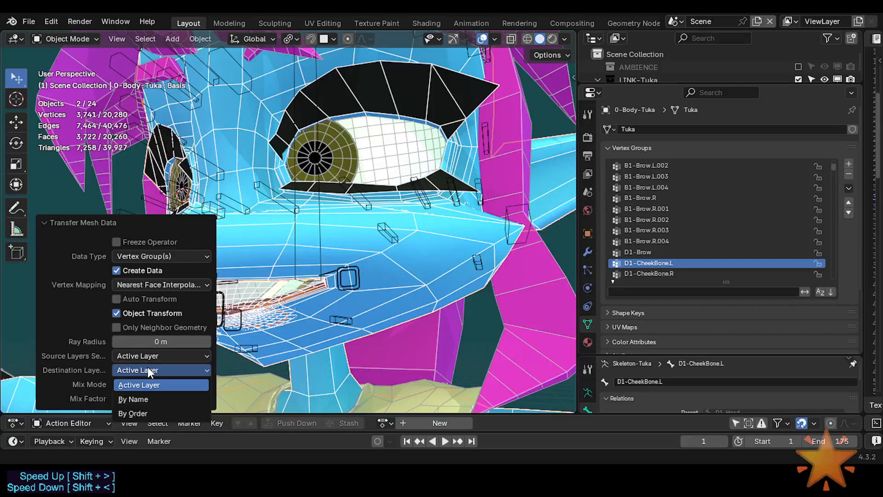
pyautogui.click(131, 400)
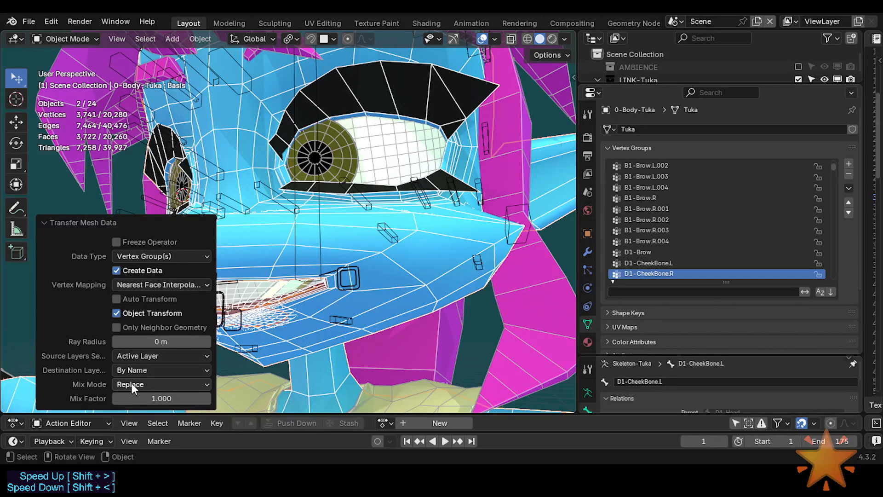
pyautogui.click(138, 371)
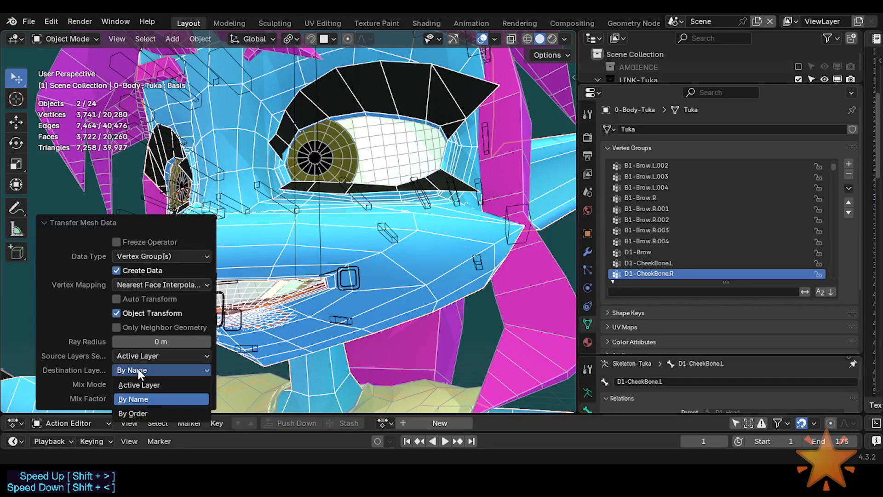
pyautogui.click(138, 370)
pyautogui.click(138, 369)
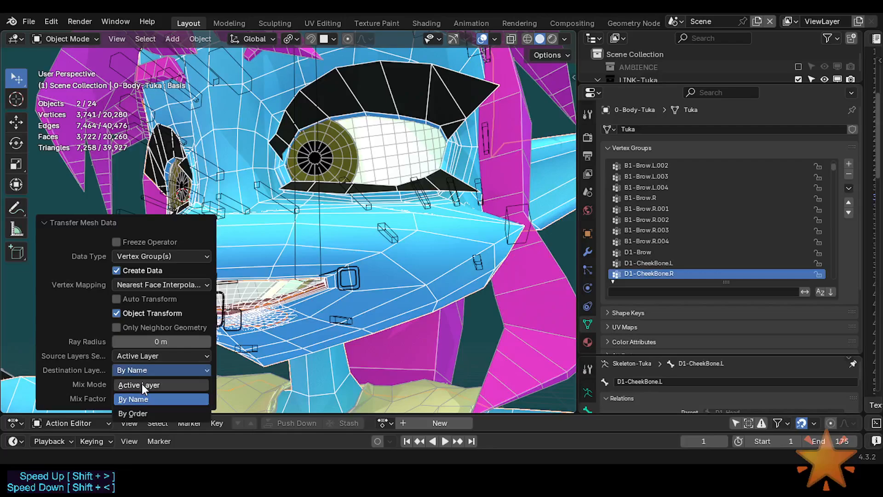
pyautogui.click(144, 370)
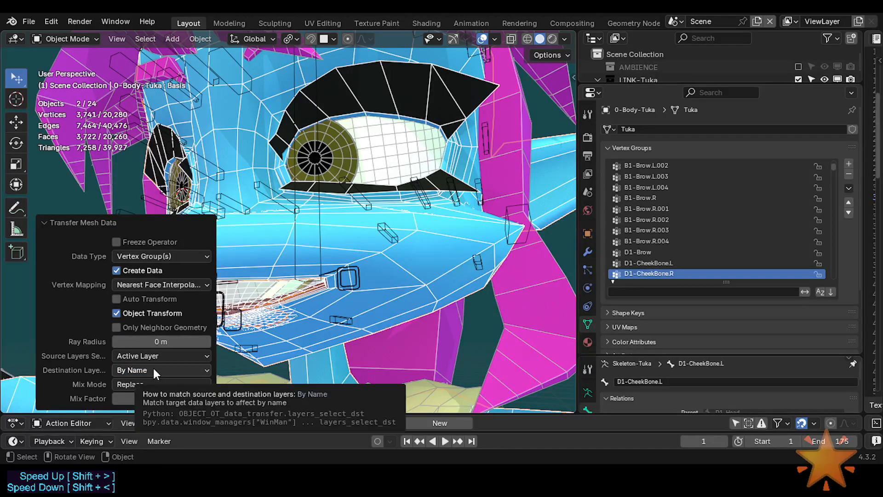
pyautogui.click(155, 369)
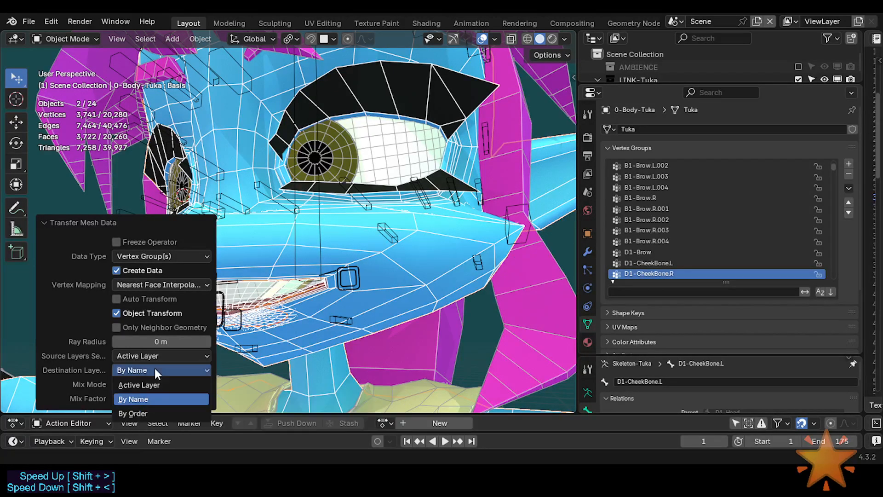
pyautogui.click(155, 370)
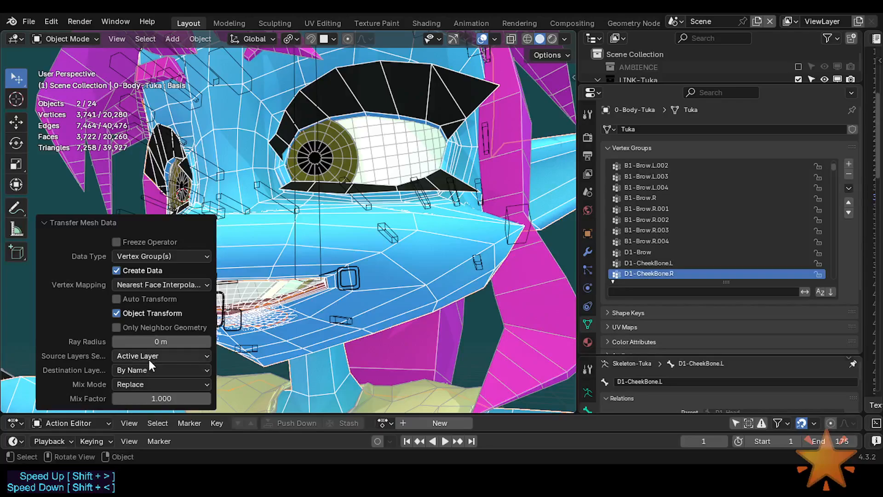
pyautogui.click(46, 225)
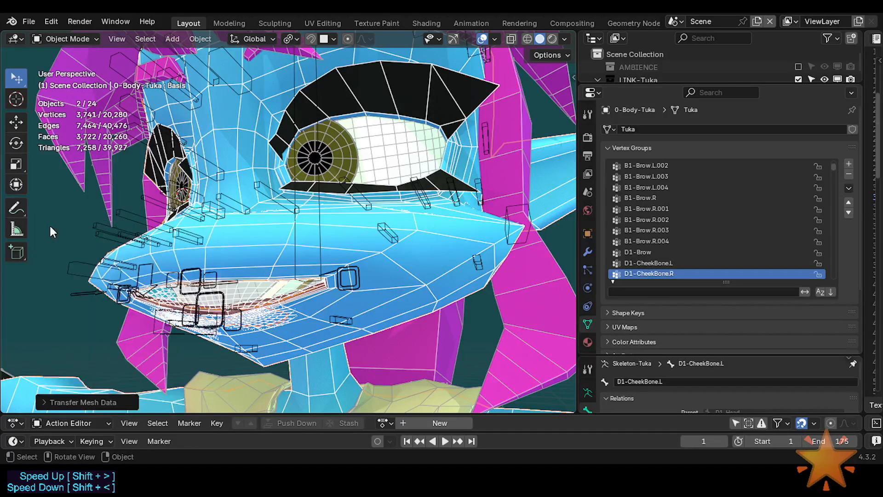
pyautogui.click(398, 266)
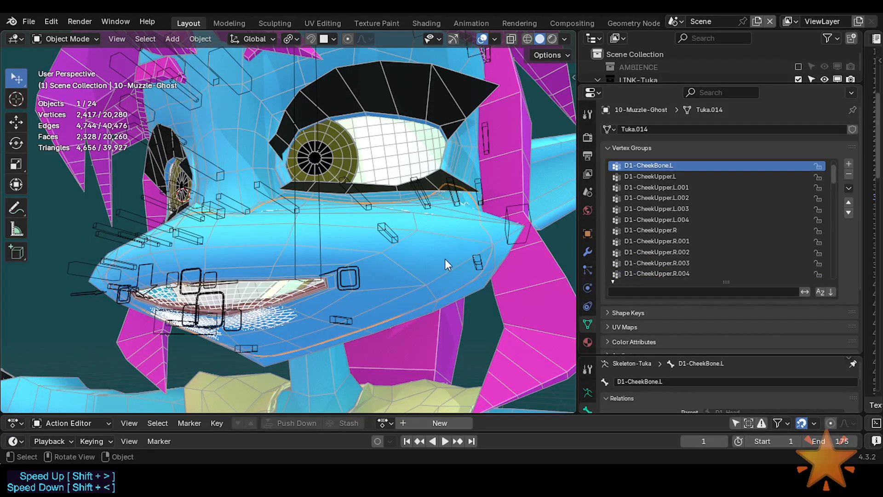
pyautogui.press('h')
pyautogui.click(510, 215)
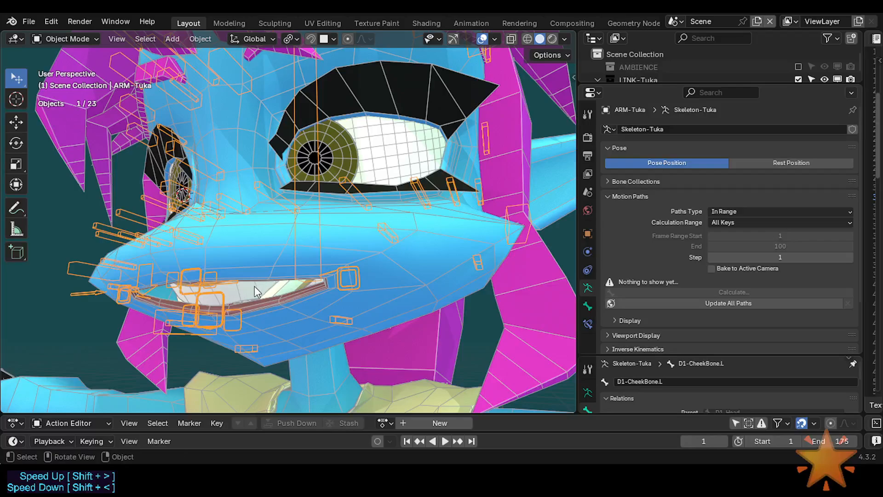
pyautogui.hotkey('alt', 'h')
pyautogui.click(453, 243)
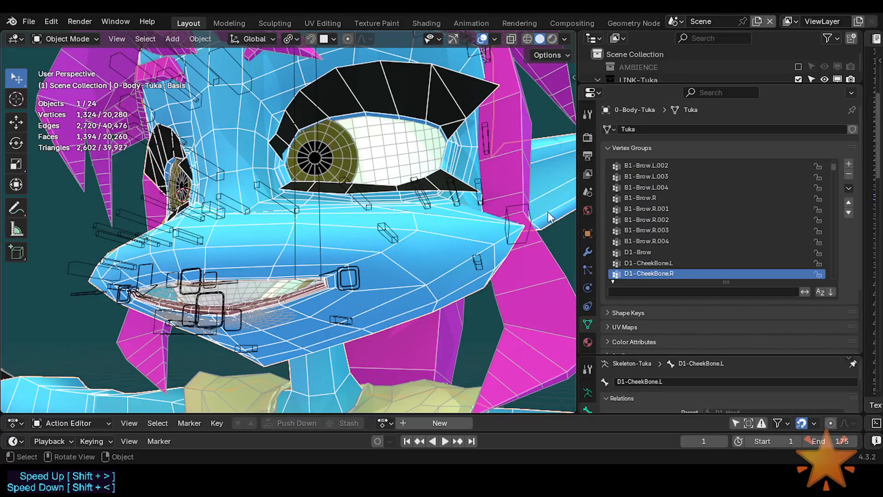
# Select the armature with 0-Body-Tuka active, enter Weight Paint mode and show the body's D1-CheekBone.R weights
pyautogui.click(523, 209)
pyautogui.click(528, 207)
pyautogui.keyDown('shift'); pyautogui.click(478, 231); pyautogui.keyUp('shift')
pyautogui.hotkey('ctrl', 'Tab')
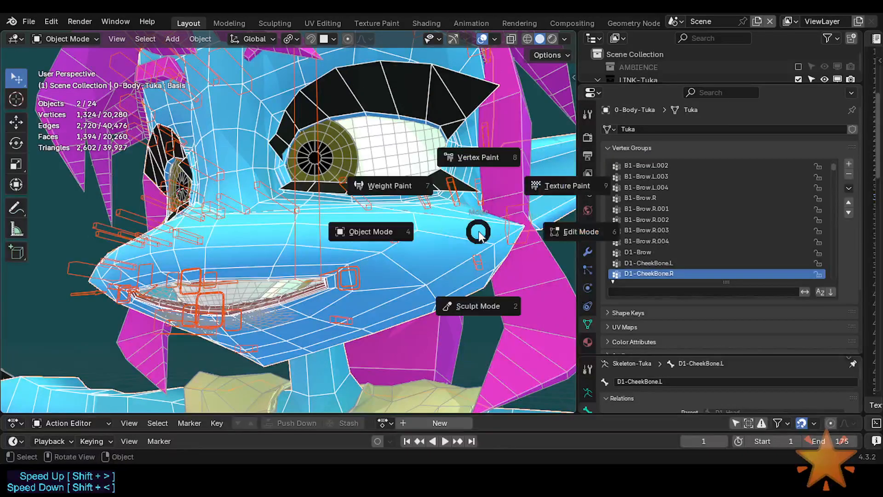
pyautogui.click(374, 187)
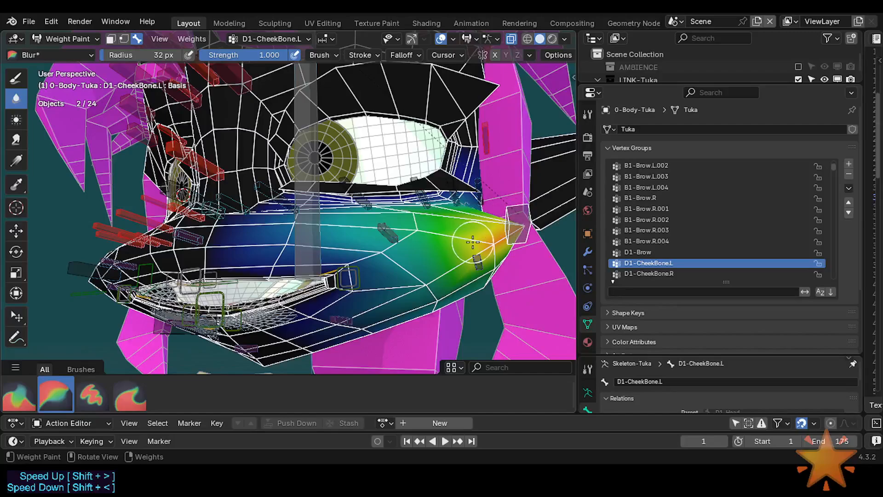
pyautogui.keyDown('alt'); pyautogui.click(84, 270); pyautogui.keyUp('alt')
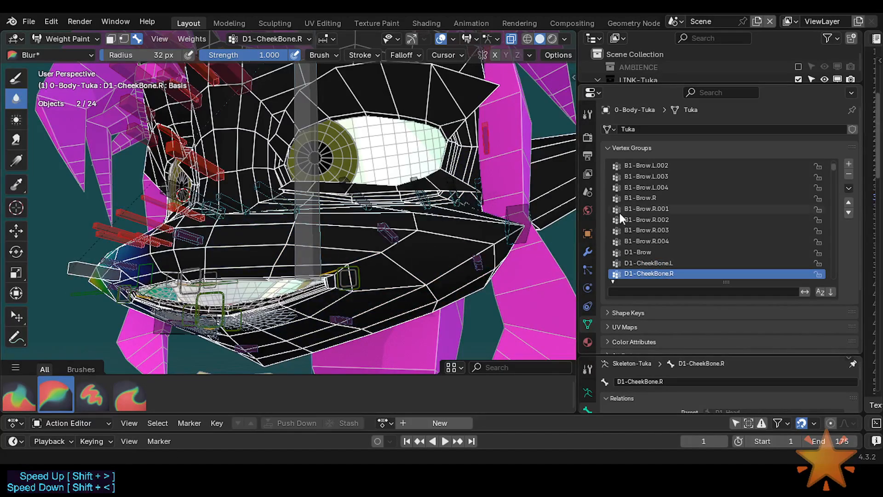
# Show the body's D1-CheekBone.L weights, return to Object Mode and hide the body mesh
pyautogui.keyDown('alt'); pyautogui.click(529, 216); pyautogui.keyUp('alt')
pyautogui.hotkey('ctrl', 'Tab')
pyautogui.click(493, 218)
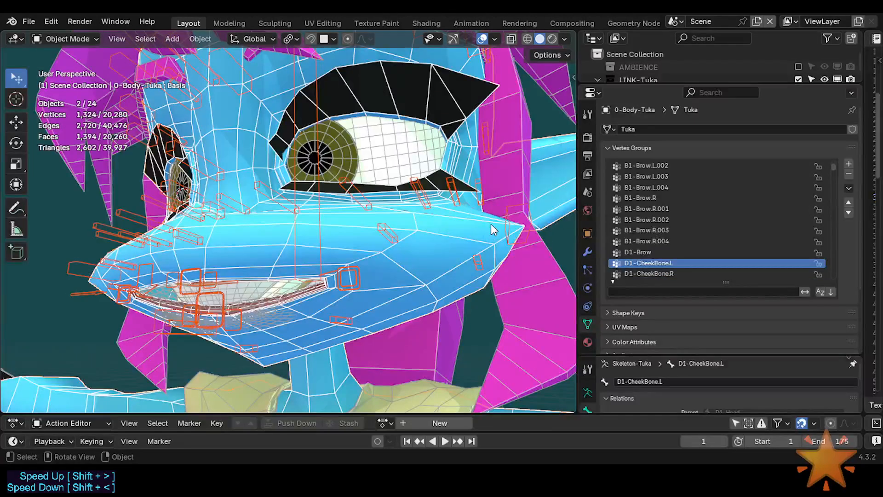
pyautogui.click(499, 223)
pyautogui.click(499, 221)
pyautogui.press('h')
# Select the armature with 10-Muzzle-Ghost active and enter Weight Paint mode
pyautogui.click(524, 209)
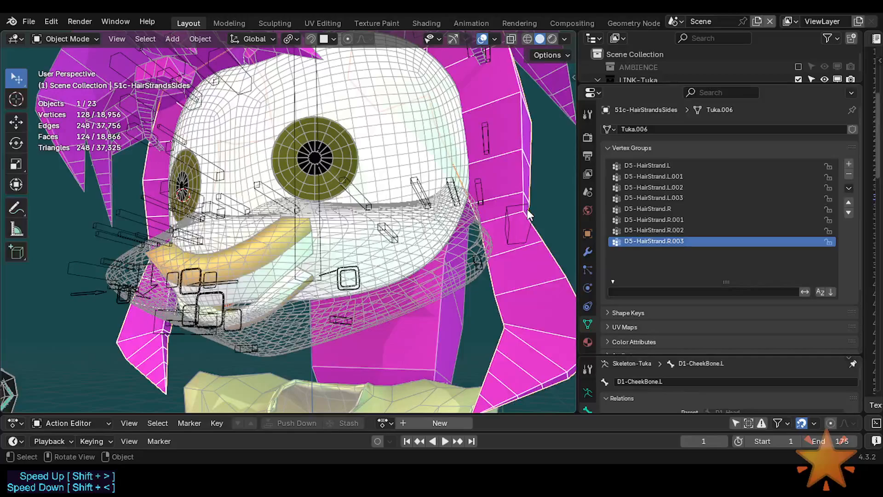
pyautogui.click(528, 209)
pyautogui.keyDown('shift'); pyautogui.click(447, 232); pyautogui.keyUp('shift')
pyautogui.hotkey('ctrl', 'Tab')
pyautogui.click(345, 186)
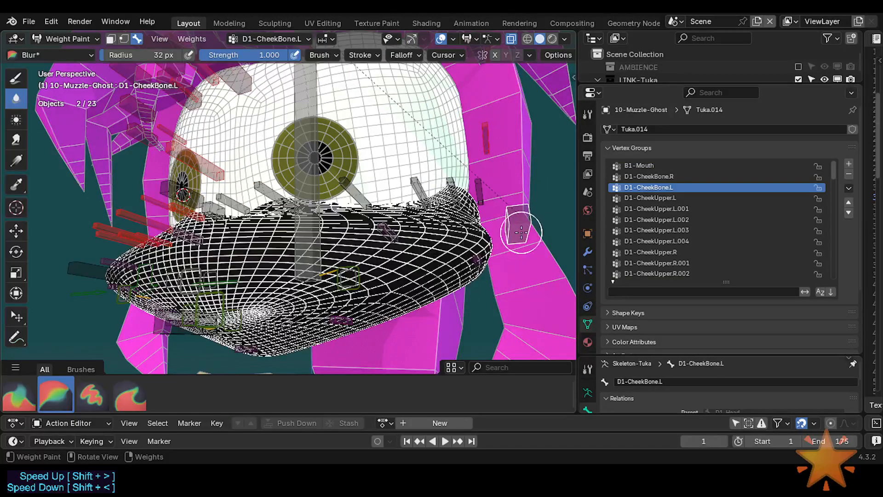
# Compare the muzzle ghost's D1-CheekBone.R and D1-CheekBone.L weights by switching repeatedly between the two cheek bones
pyautogui.keyDown('ctrl'); pyautogui.click(92, 271); pyautogui.keyUp('ctrl')
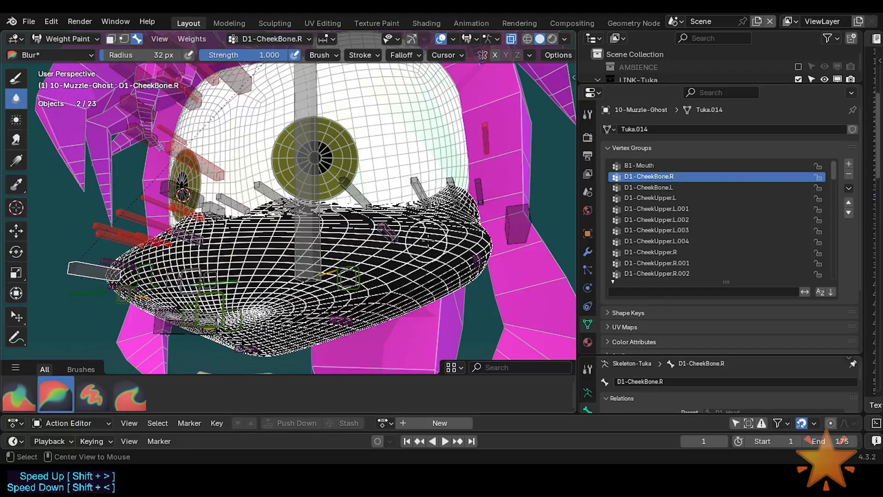
pyautogui.keyDown('ctrl'); pyautogui.click(504, 217); pyautogui.keyUp('ctrl')
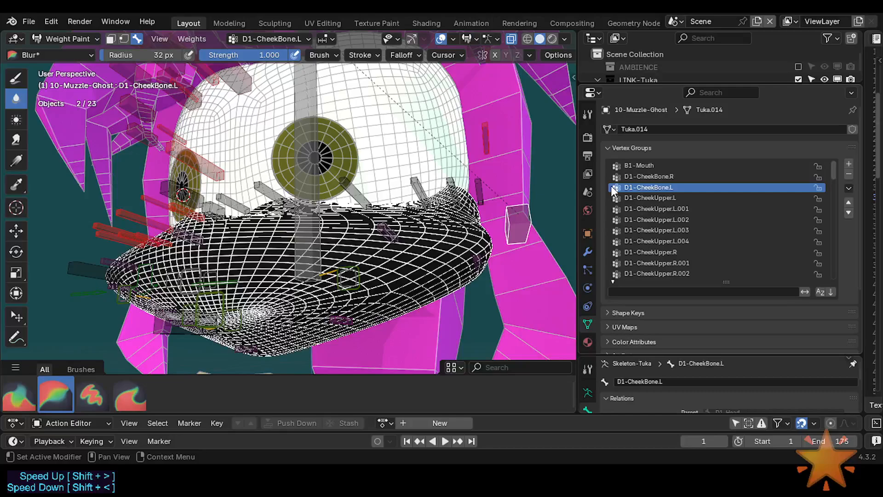
pyautogui.keyDown('ctrl'); pyautogui.click(83, 272); pyautogui.keyUp('ctrl')
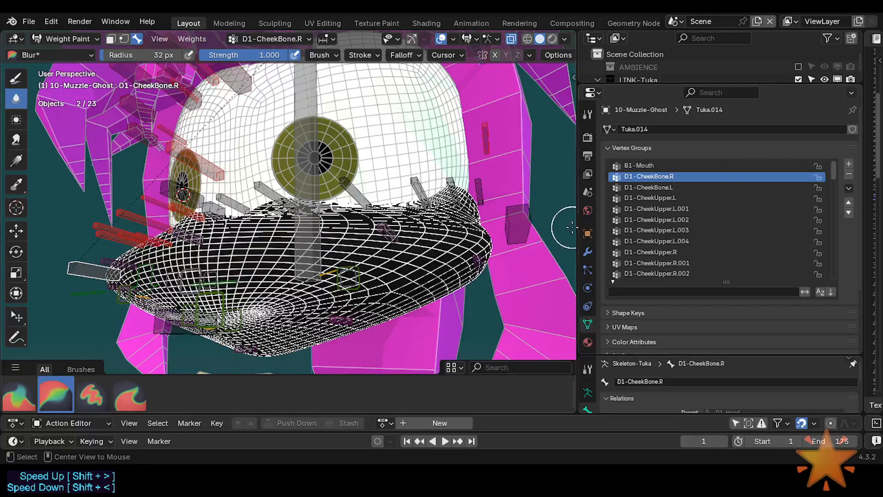
pyautogui.keyDown('ctrl'); pyautogui.click(518, 226); pyautogui.keyUp('ctrl')
pyautogui.moveTo(519, 225); pyautogui.dragTo(496, 258, button='middle')
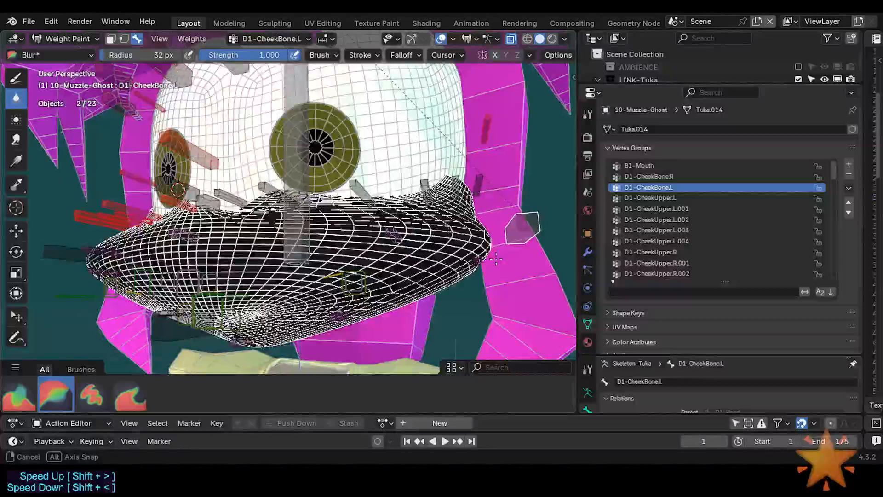
pyautogui.keyDown('ctrl'); pyautogui.click(69, 253); pyautogui.keyUp('ctrl')
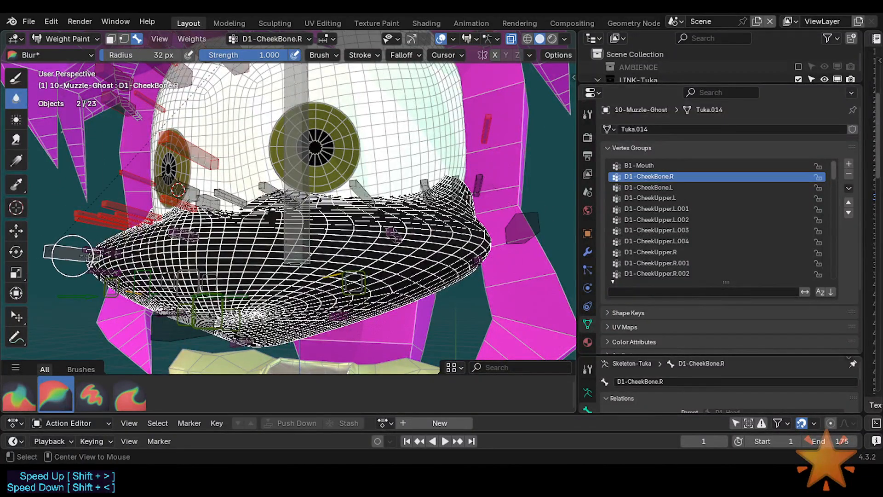
pyautogui.keyDown('ctrl'); pyautogui.click(514, 236); pyautogui.keyUp('ctrl')
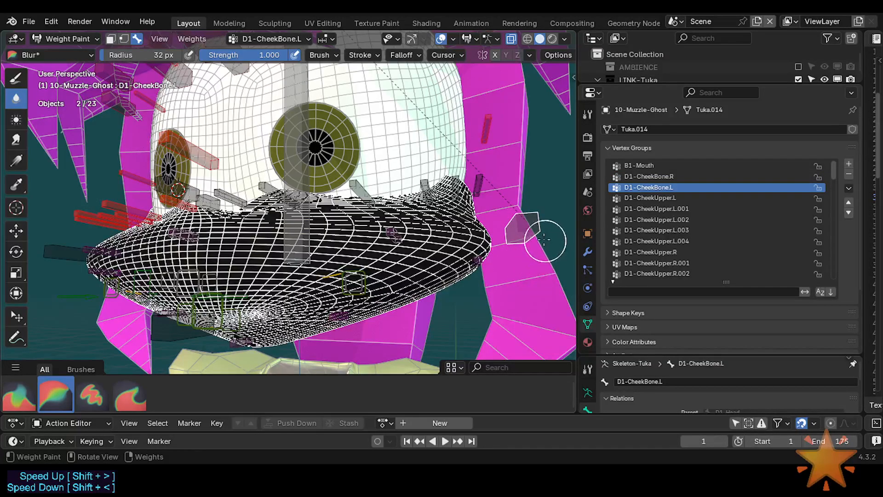
# Turn the muzzle ghost's Subdivision viewport display off and back on, and return to Object Mode
pyautogui.click(586, 252)
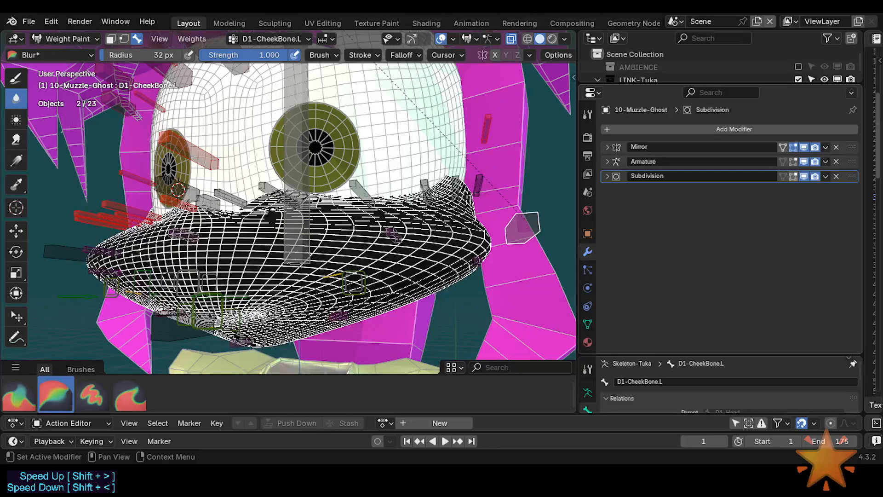
pyautogui.click(803, 176)
pyautogui.click(803, 176)
pyautogui.hotkey('ctrl', 'Tab')
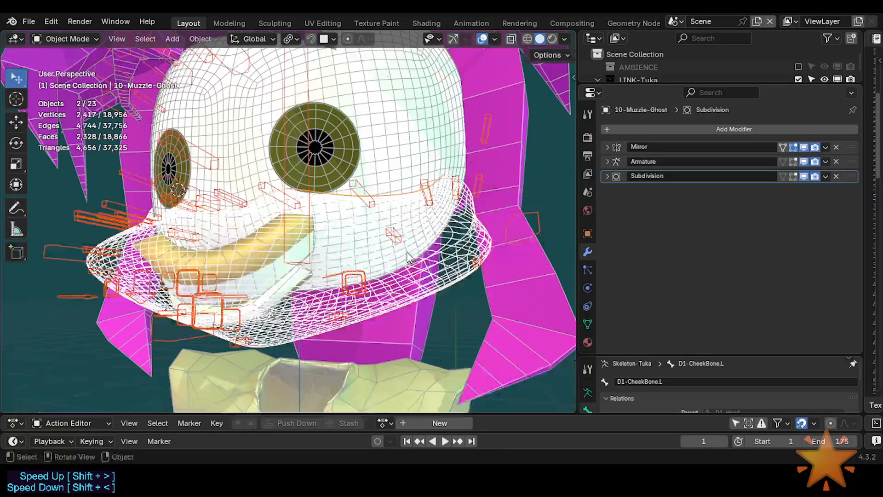
# Select all of the muzzle ghost's geometry in Edit Mode and apply an edge crease value of 0
pyautogui.click(437, 245)
pyautogui.click(459, 243)
pyautogui.press('Tab')
pyautogui.press('a')
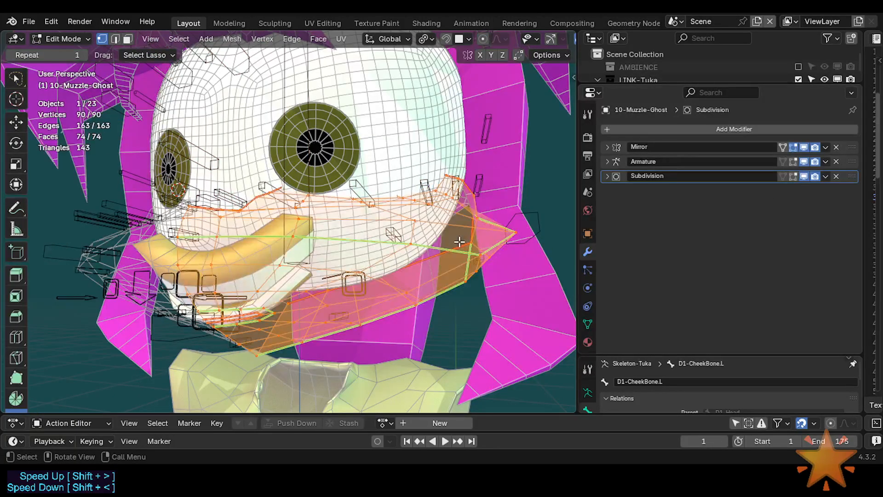
pyautogui.hotkey('shift', 'e')
pyautogui.press('1')
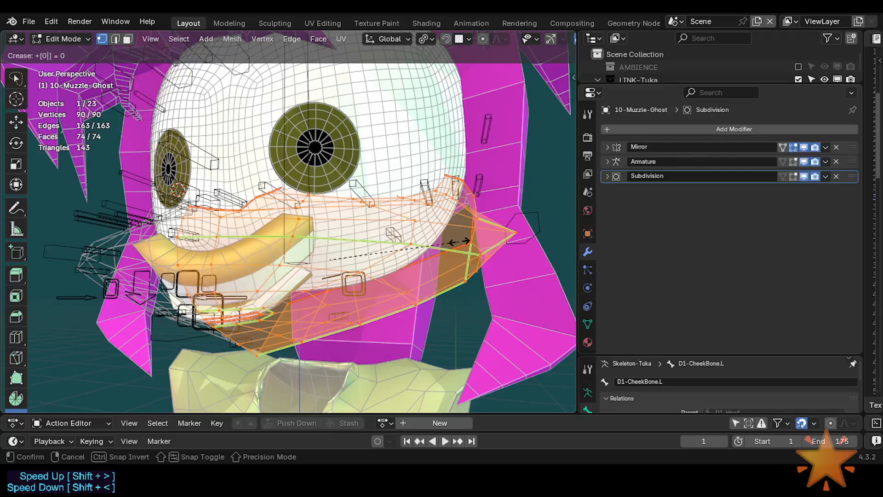
pyautogui.press('Return')
# Return to Object Mode and unhide the body mesh
pyautogui.hotkey('ctrl', 'Tab')
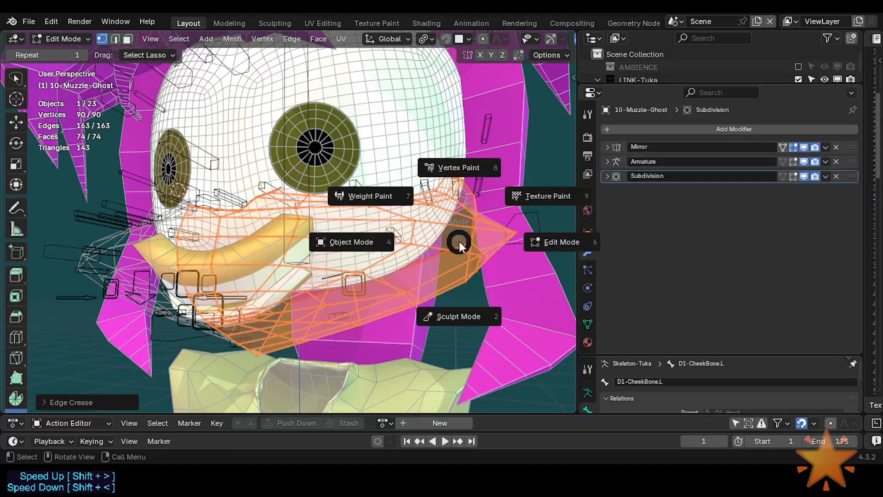
pyautogui.press('4')
pyautogui.click(512, 222)
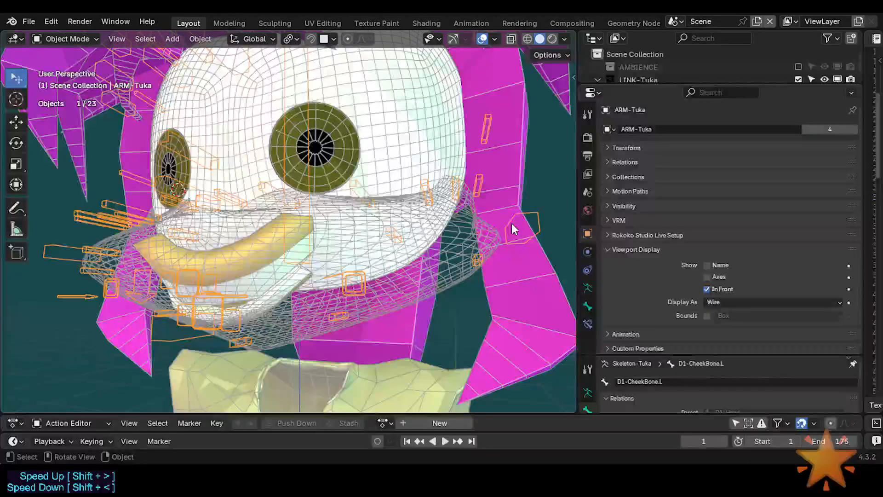
pyautogui.hotkey('alt', 'h')
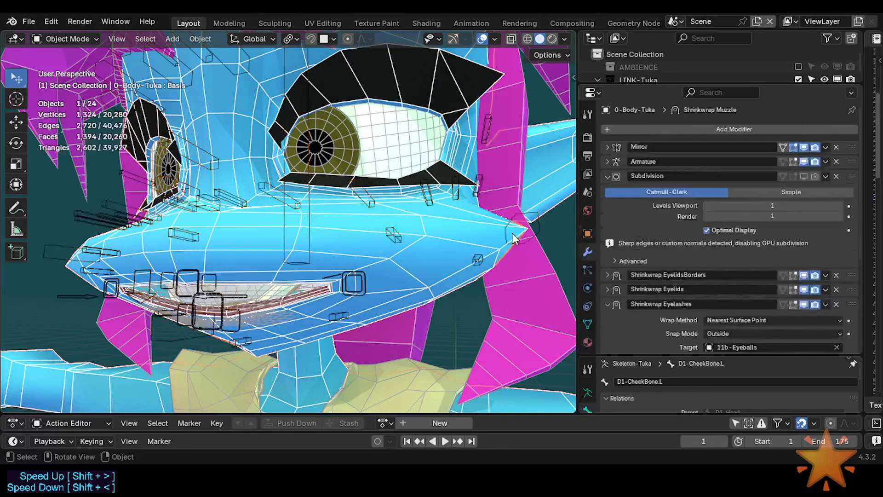
# Enter Weight Paint mode on 10-Muzzle-Ghost with the armature selected, and isolate both in local view
pyautogui.keyDown('shift'); pyautogui.click(258, 292); pyautogui.keyUp('shift')
pyautogui.hotkey('ctrl', 'Tab')
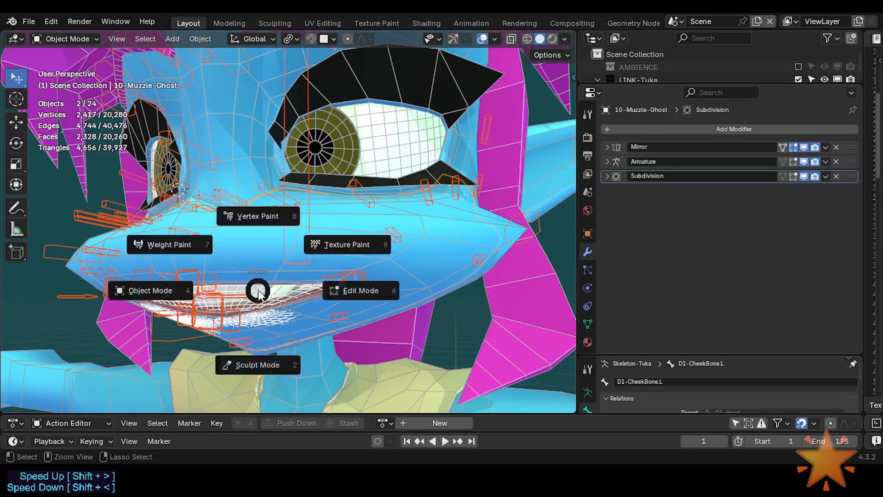
pyautogui.click(173, 242)
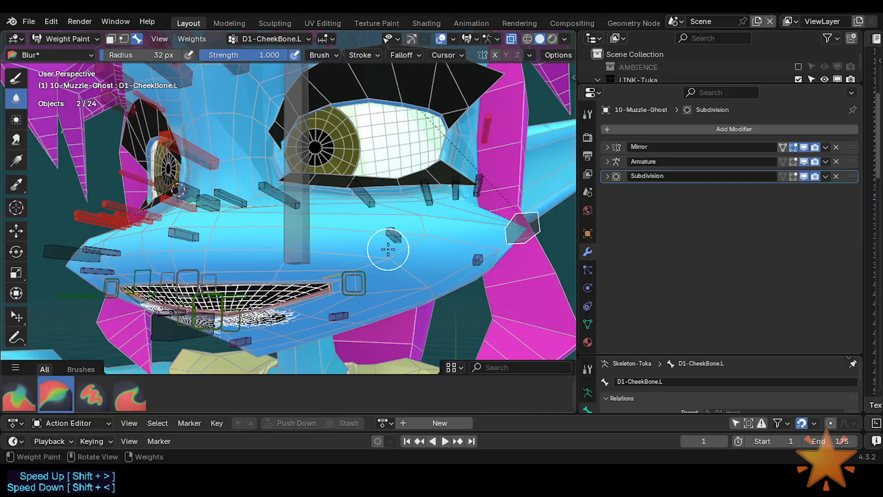
pyautogui.press('KP_Divide')
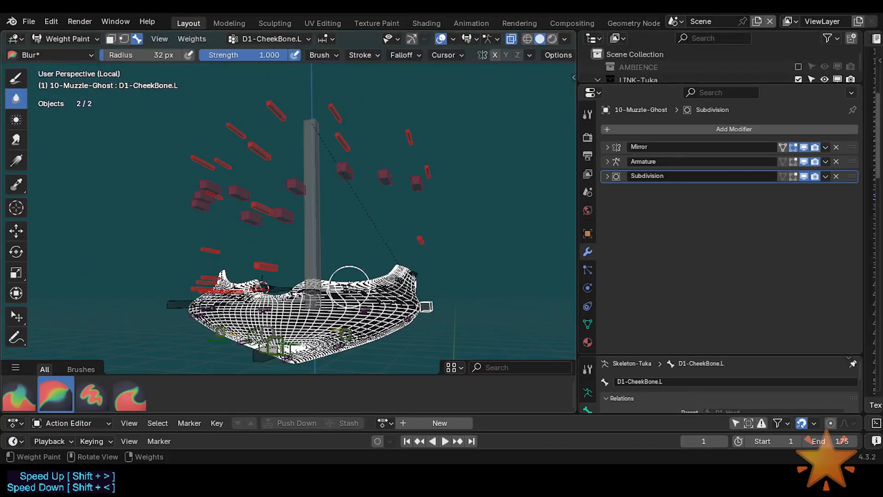
# Inspect the isolated muzzle ghost's D1-CheekBone.L and D1-CheekBone.R weights alongside its vertex group list
pyautogui.keyDown('ctrl'); pyautogui.click(190, 298); pyautogui.keyUp('ctrl')
pyautogui.keyDown('ctrl'); pyautogui.click(430, 302); pyautogui.keyUp('ctrl')
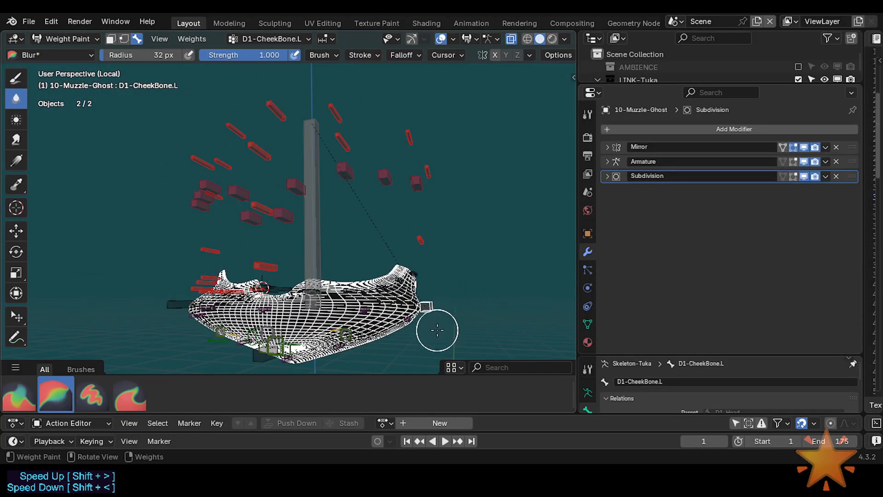
pyautogui.moveTo(434, 330); pyautogui.dragTo(493, 287, button='middle')
pyautogui.hotkey('ctrl', 'Tab')
pyautogui.click(423, 296)
pyautogui.click(588, 324)
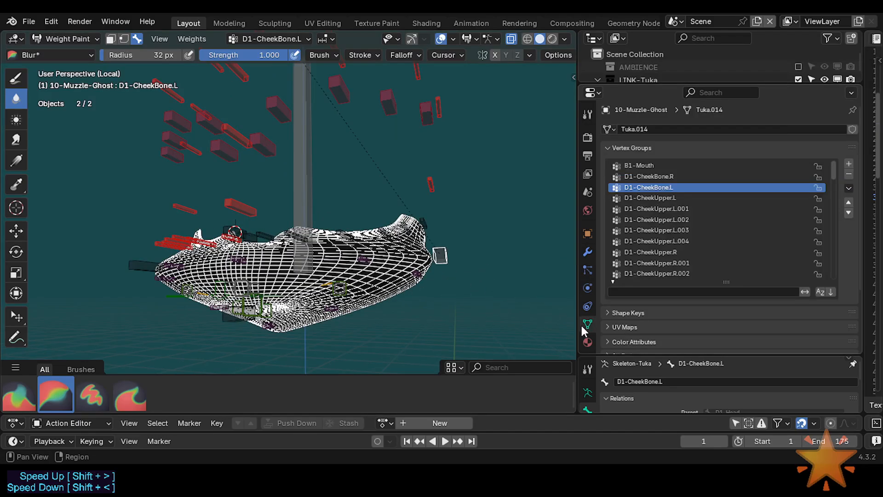
pyautogui.keyDown('ctrl'); pyautogui.click(136, 265); pyautogui.keyUp('ctrl')
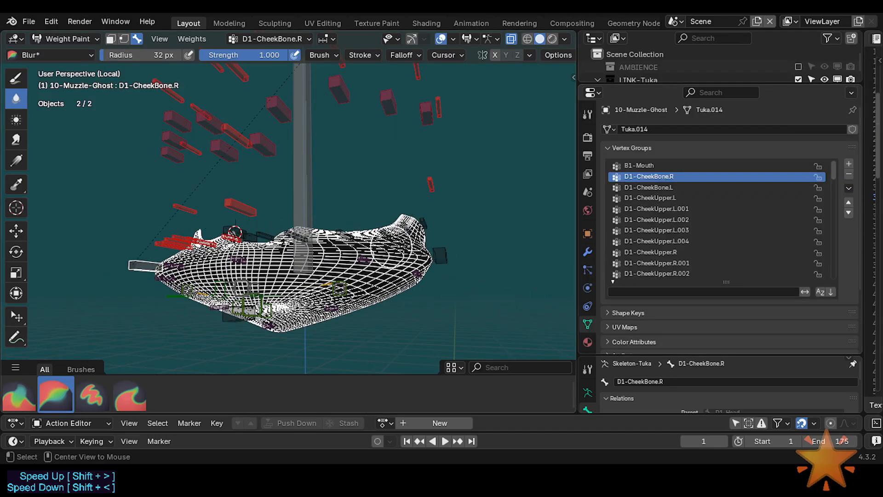
pyautogui.keyDown('ctrl'); pyautogui.click(448, 246); pyautogui.keyUp('ctrl')
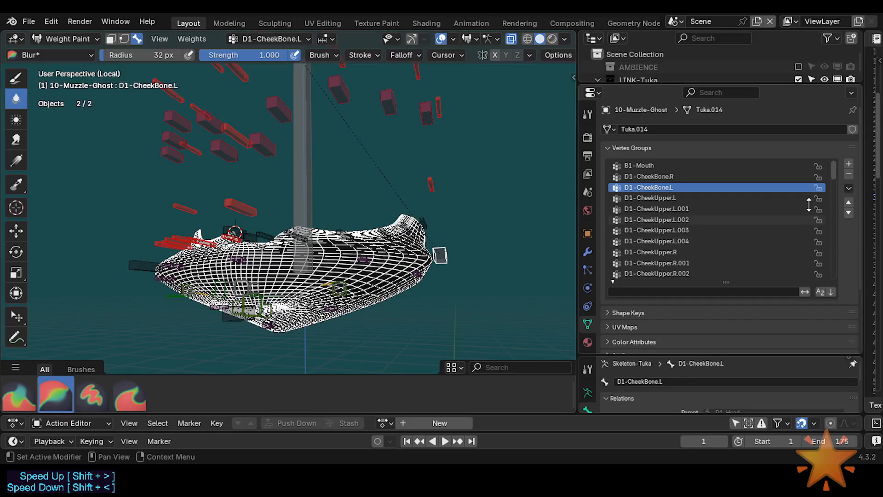
# Return to Object Mode, deselect the muzzle ghost and armature, and leave local view
pyautogui.hotkey('ctrl', 'Tab')
pyautogui.click(289, 264)
pyautogui.scroll(2, 447, 293)
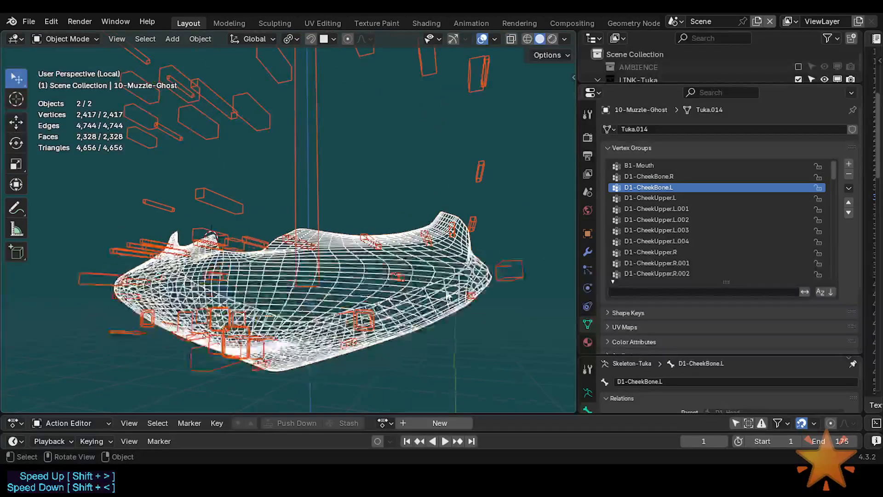
pyautogui.click(502, 256)
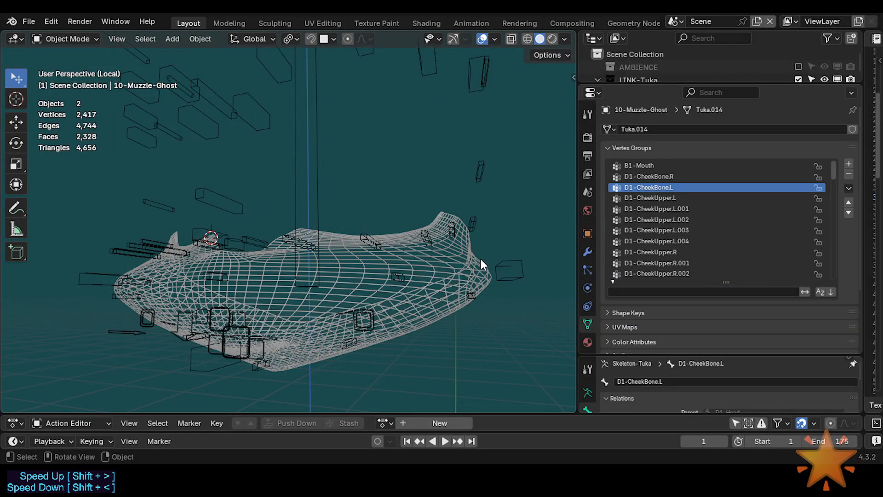
pyautogui.press('KP_Divide')
# Select 10-Muzzle-Ghost with 0-Body-Tuka active and run Transfer Mesh Data for Vertex Group(s)
pyautogui.click(512, 213)
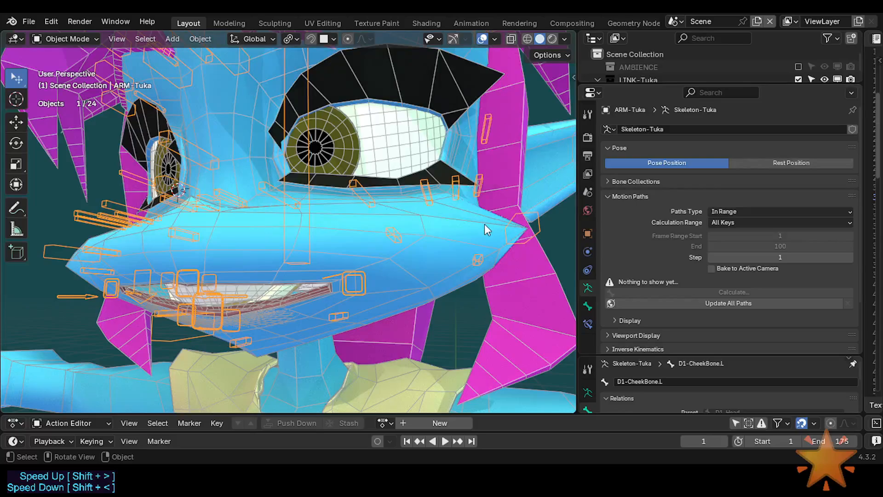
pyautogui.click(246, 299)
pyautogui.keyDown('shift'); pyautogui.click(454, 258); pyautogui.keyUp('shift')
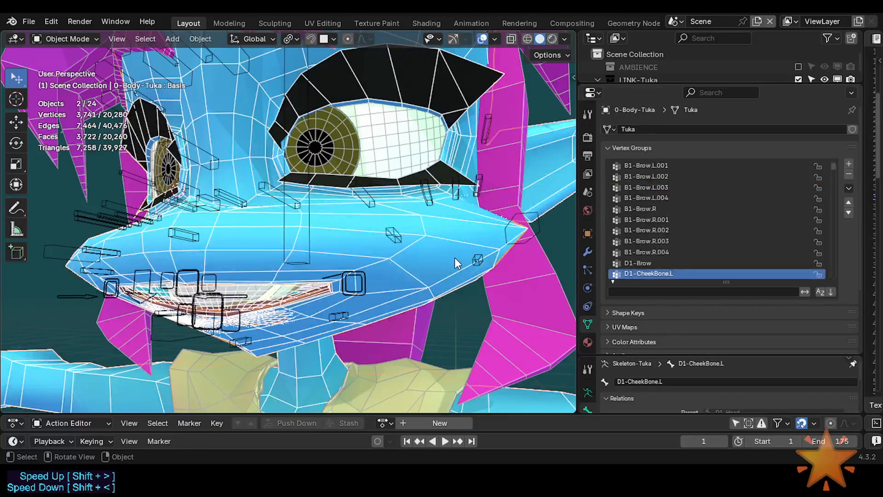
pyautogui.press('q')
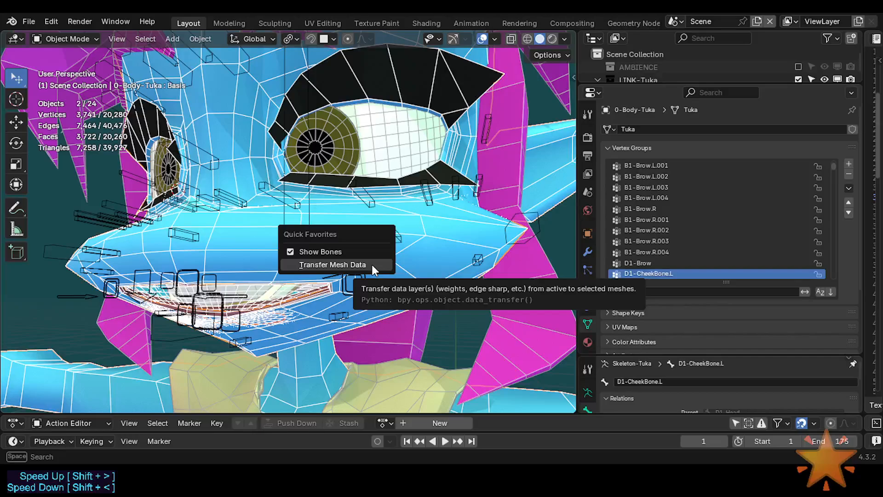
pyautogui.click(202, 40)
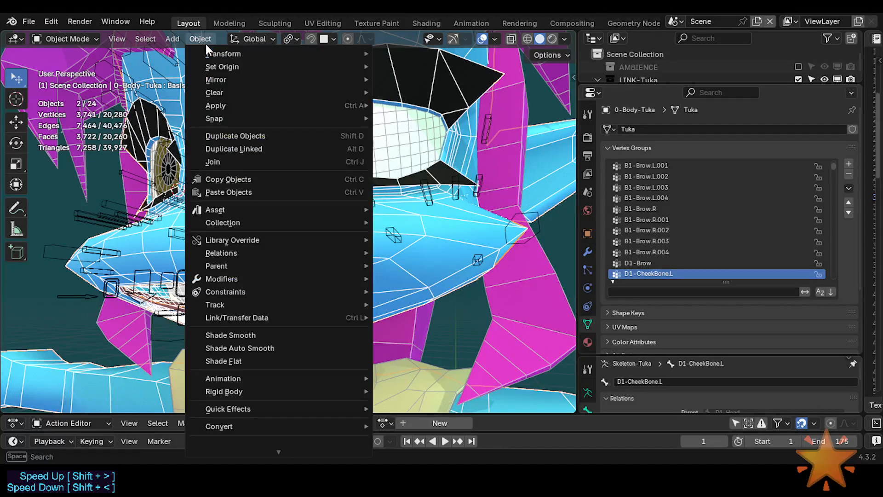
pyautogui.moveTo(245, 315)
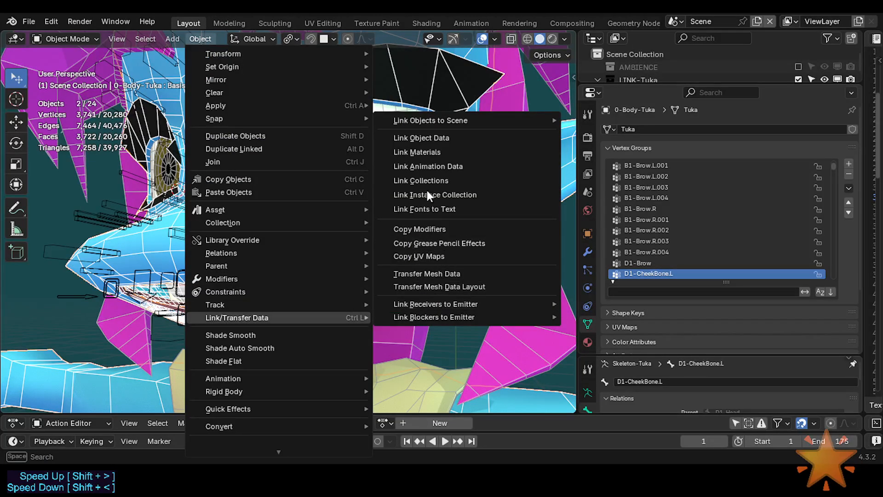
pyautogui.click(431, 272)
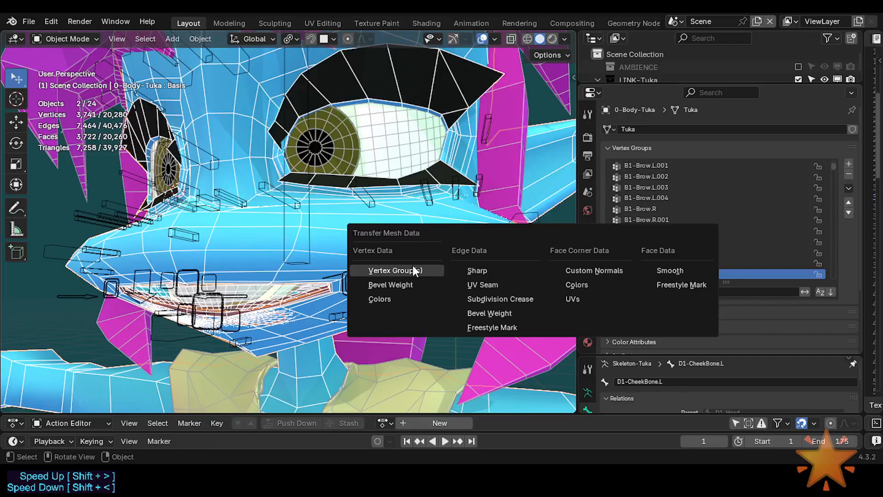
pyautogui.click(413, 270)
# Expand the transfer settings and review the source layer choices, keeping Active Layer selected
pyautogui.click(68, 401)
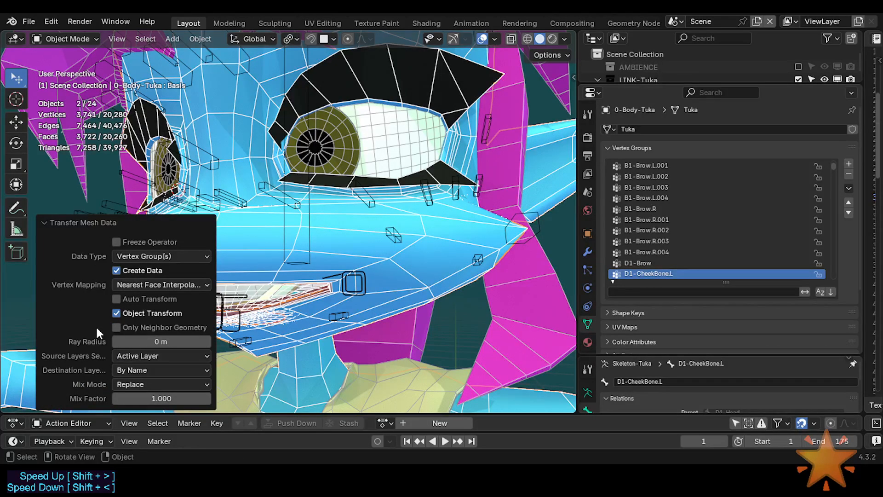
pyautogui.click(127, 355)
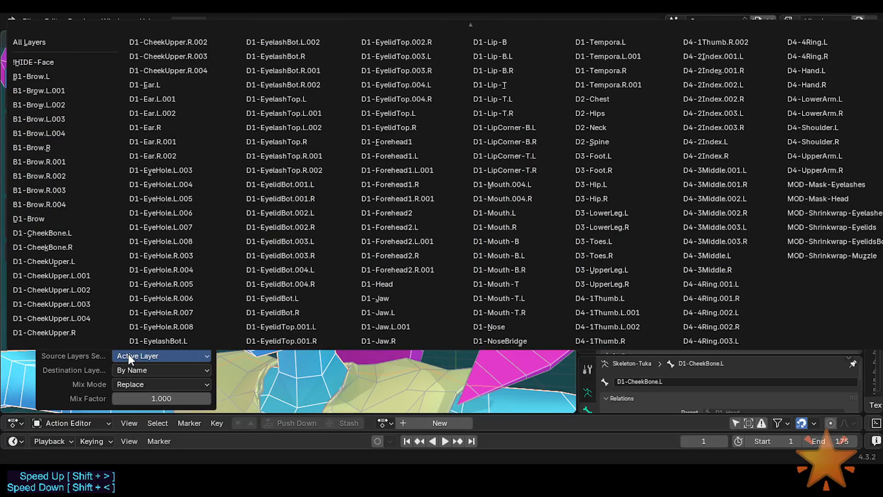
pyautogui.click(128, 355)
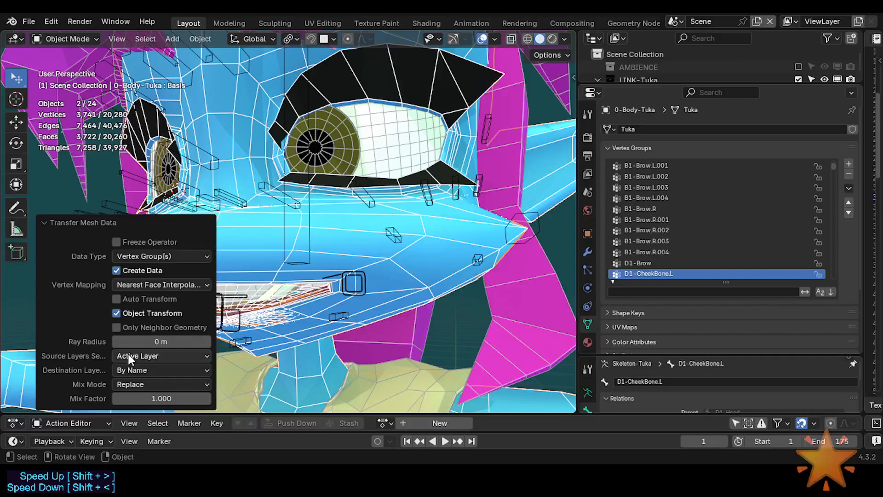
pyautogui.click(127, 354)
pyautogui.click(128, 354)
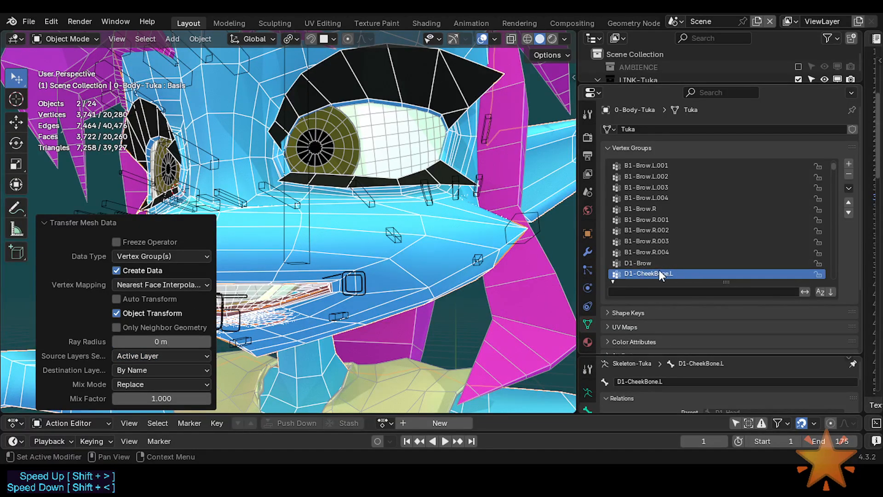
# Review the destination layer matching choices for the transfer, keeping By Name selected
pyautogui.click(134, 370)
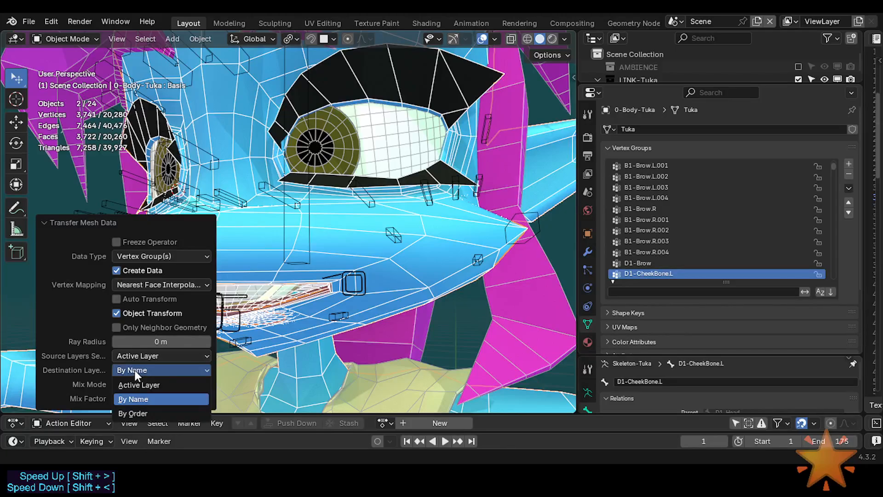
pyautogui.click(134, 399)
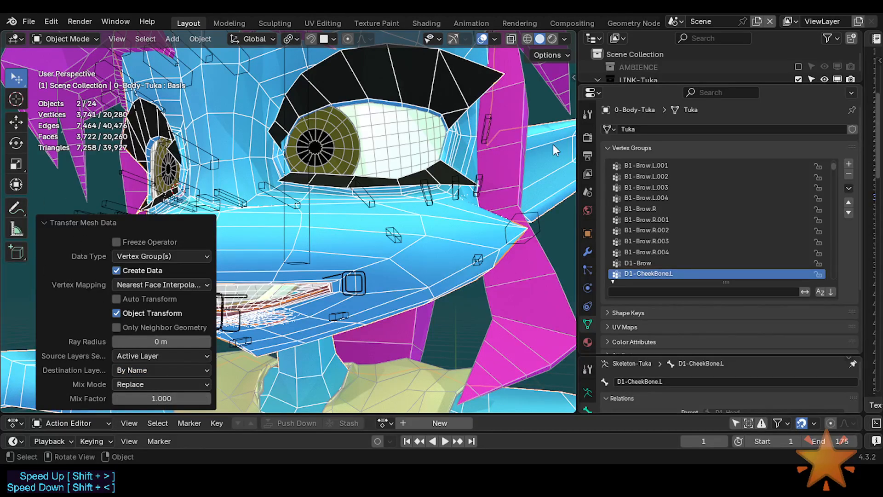
# Select ARM-Tuka together with 10-Muzzle-Ghost, enter Weight Paint mode on the muzzle ghost, and isolate both in local view
pyautogui.click(366, 237)
pyautogui.hotkey('ctrl', 'Tab')
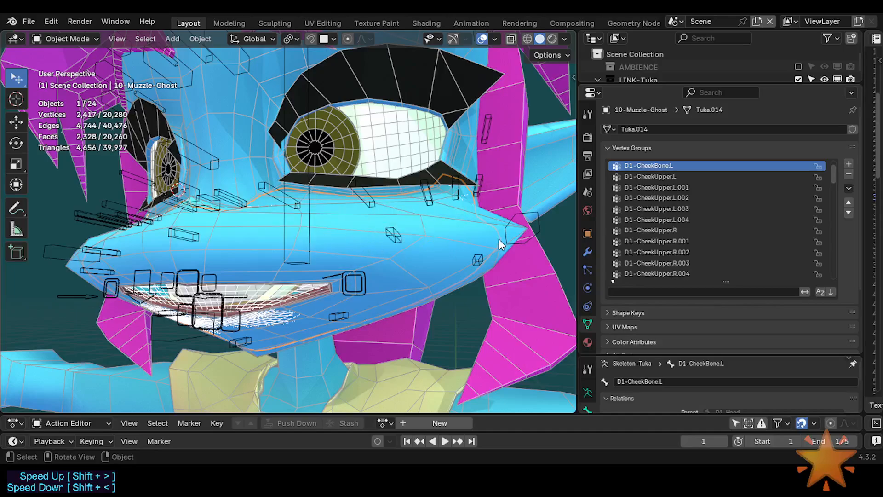
pyautogui.click(511, 233)
pyautogui.keyDown('shift'); pyautogui.click(341, 276); pyautogui.keyUp('shift')
pyautogui.hotkey('ctrl', 'Tab')
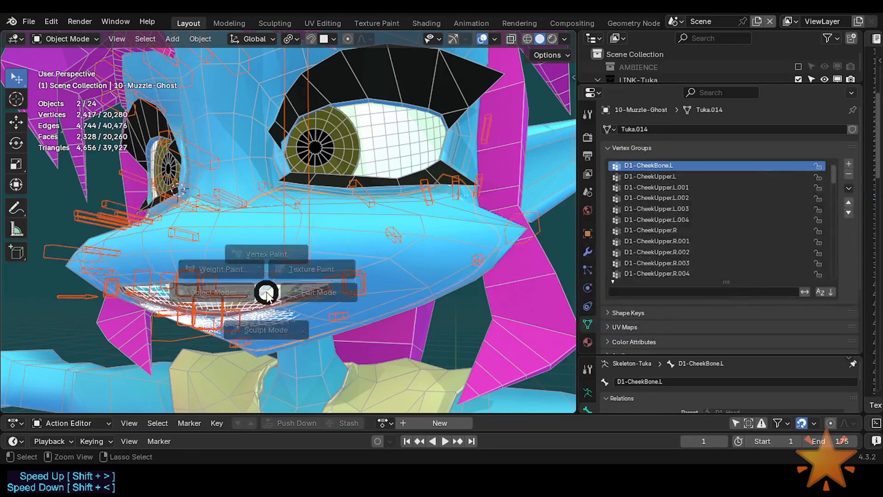
pyautogui.click(221, 269)
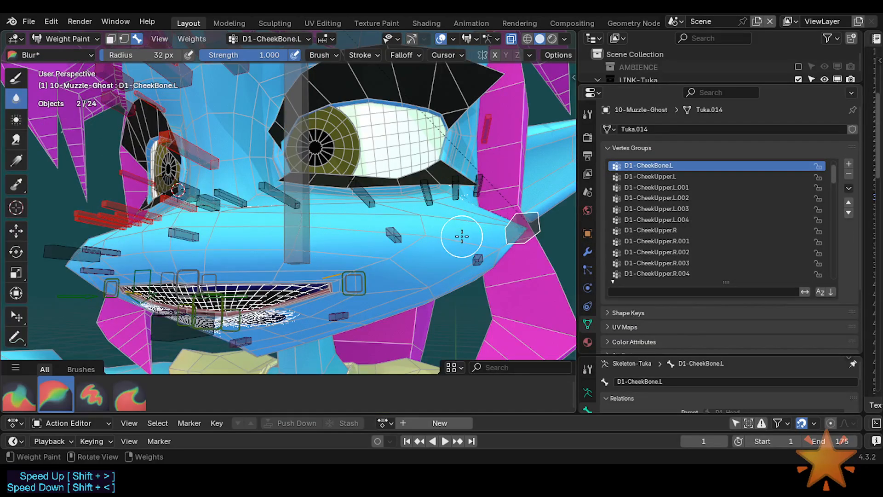
pyautogui.press('KP_Divide')
pyautogui.moveTo(443, 239); pyautogui.dragTo(437, 257, button='middle')
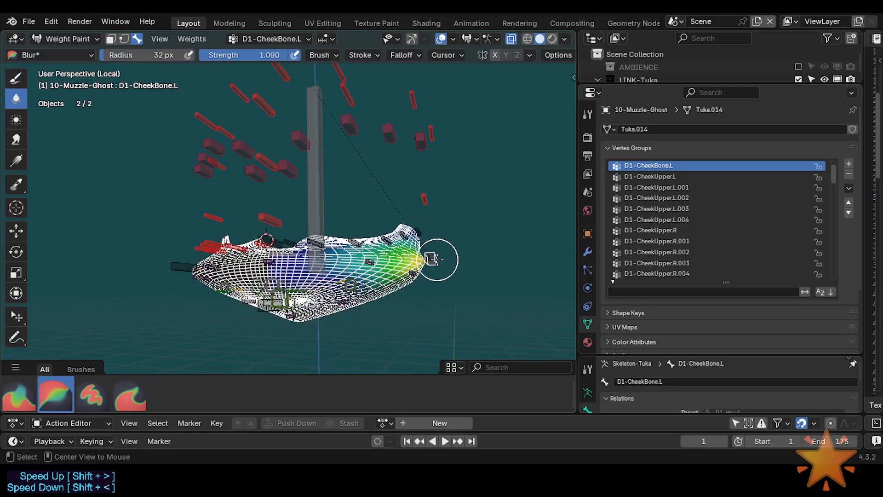
# Compare the isolated muzzle ghost's weights for the D1-CheekBone.R and D1-CheekBone.L bones from several angles
pyautogui.keyDown('alt'); pyautogui.click(176, 270); pyautogui.keyUp('alt')
pyautogui.keyDown('alt'); pyautogui.click(428, 262); pyautogui.keyUp('alt')
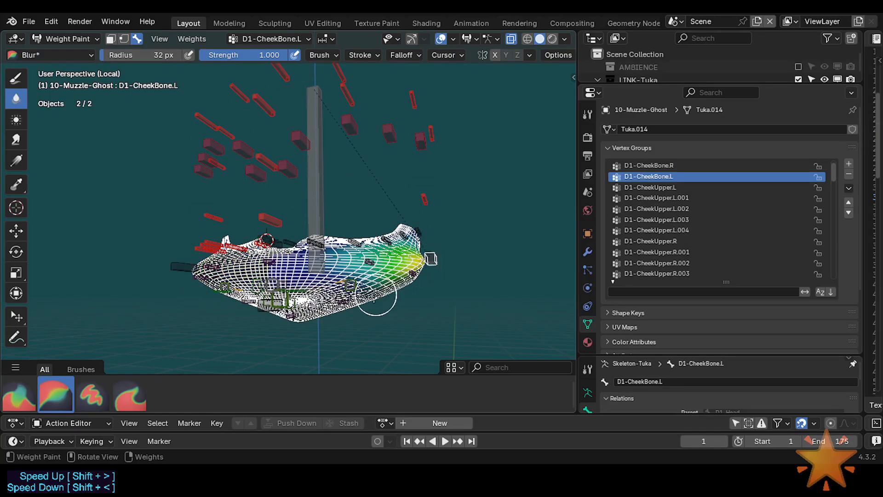
pyautogui.scroll(2, 376, 294)
pyautogui.keyDown('shift'); pyautogui.moveTo(376, 295); pyautogui.dragTo(361, 267, button='middle'); pyautogui.keyUp('shift')
pyautogui.keyDown('alt'); pyautogui.click(132, 264); pyautogui.keyUp('alt')
pyautogui.keyDown('alt'); pyautogui.click(488, 248); pyautogui.keyUp('alt')
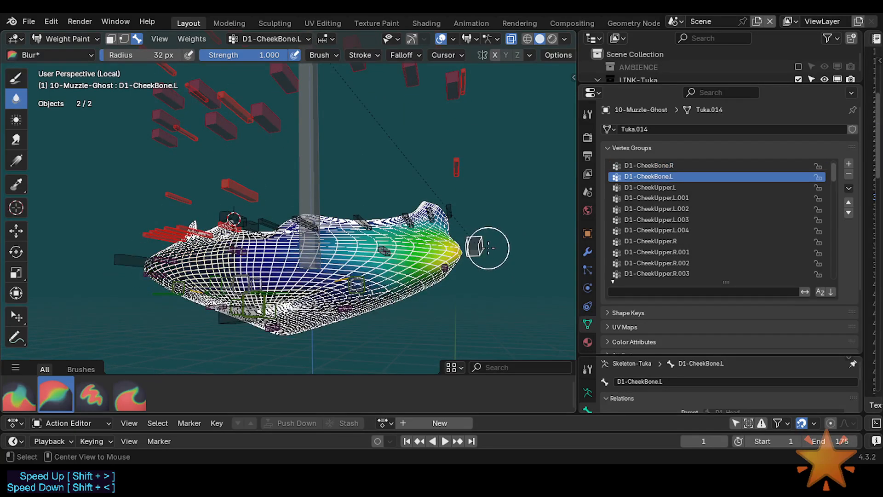
pyautogui.keyDown('alt'); pyautogui.click(134, 265); pyautogui.keyUp('alt')
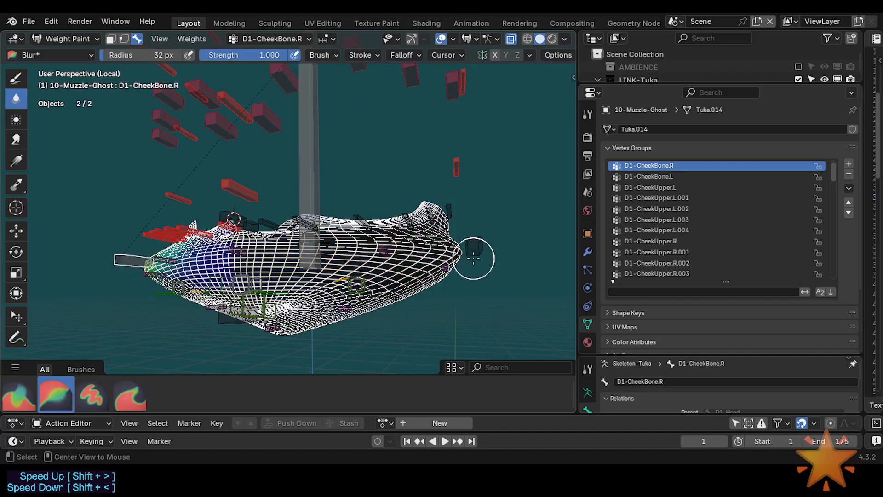
pyautogui.keyDown('alt'); pyautogui.click(478, 246); pyautogui.keyUp('alt')
pyautogui.moveTo(479, 244)
pyautogui.mouseDown(button='middle')
pyautogui.moveTo(457, 267)
pyautogui.moveTo(426, 248)
pyautogui.mouseUp(button='middle')
pyautogui.moveTo(425, 248)
pyautogui.mouseDown()
pyautogui.moveTo(421, 239)
pyautogui.moveTo(382, 271)
pyautogui.mouseUp()
pyautogui.moveTo(441, 233)
pyautogui.mouseDown(button='middle')
pyautogui.moveTo(414, 251)
pyautogui.moveTo(437, 266)
pyautogui.mouseUp(button='middle')
pyautogui.moveTo(85, 249); pyautogui.dragTo(322, 266, button='middle')
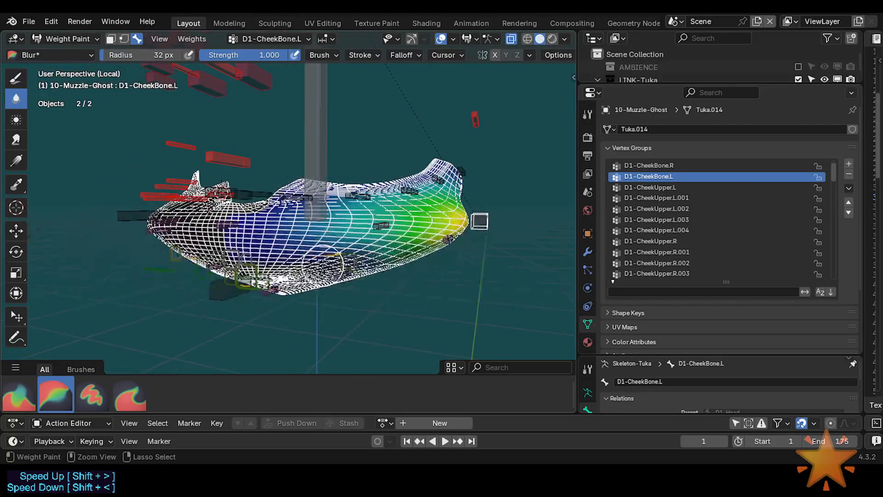
# Return to Object Mode and select only 10-Muzzle-Ghost
pyautogui.hotkey('ctrl', 'Tab')
pyautogui.click(215, 266)
pyautogui.click(447, 225)
# Set the muzzle ghost's Subdivision modifier to 1 viewport level and 1 render level
pyautogui.click(587, 251)
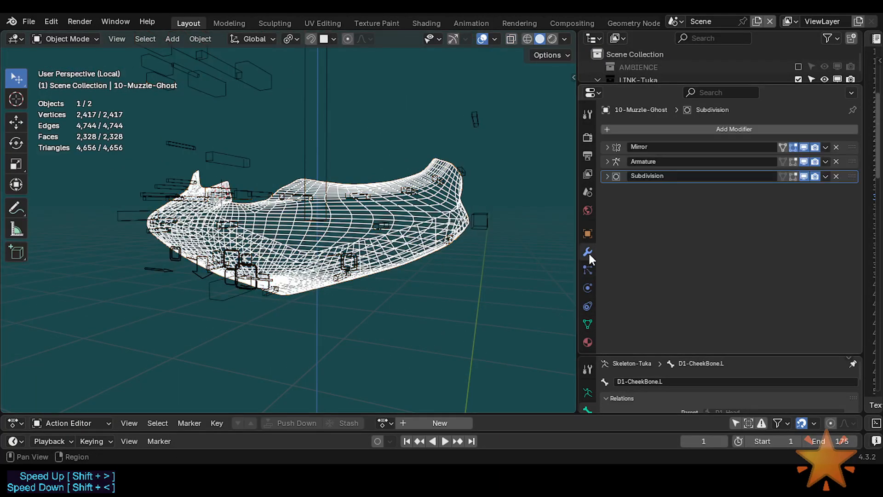
pyautogui.click(607, 176)
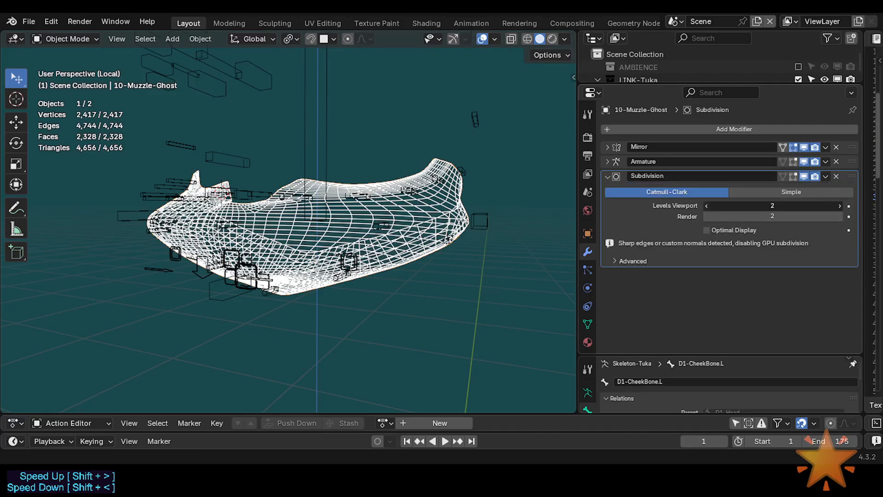
pyautogui.click(708, 206)
pyautogui.click(708, 217)
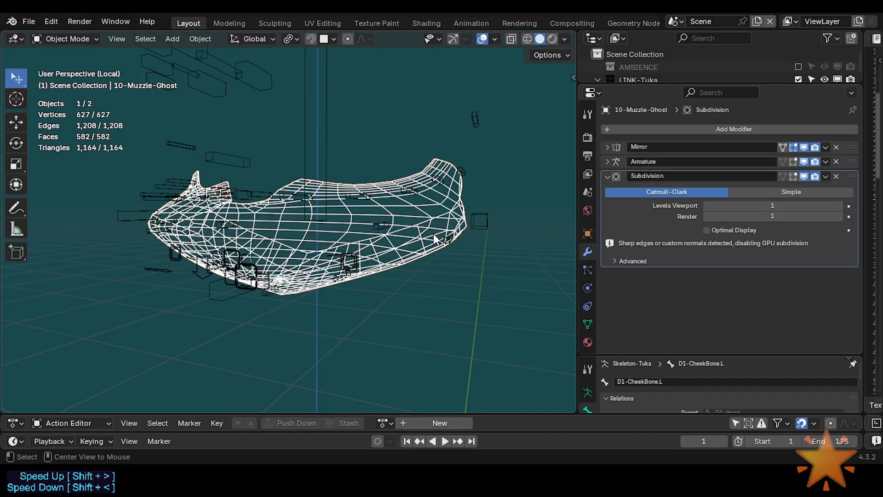
# Deselect the muzzle ghost, leave local view, and put the ARM-Tuka armature into Pose Mode
pyautogui.click(427, 271)
pyautogui.press('KP_Divide')
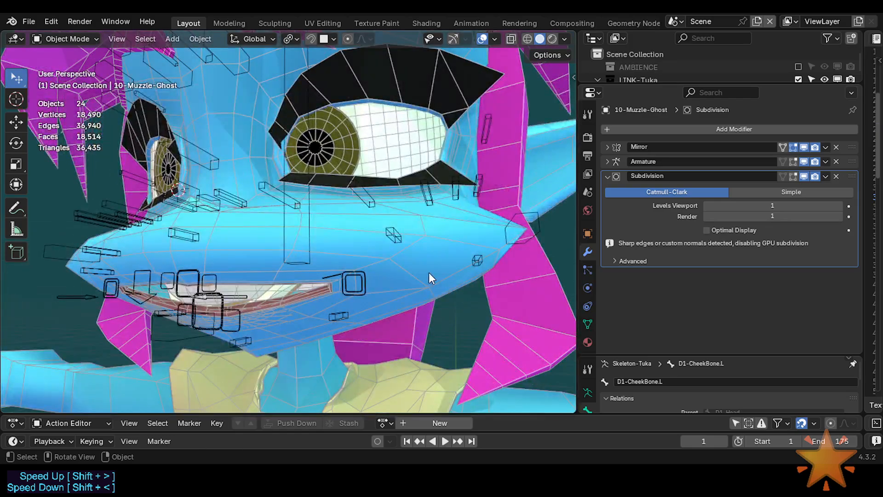
pyautogui.moveTo(428, 272); pyautogui.dragTo(252, 266, button='middle')
pyautogui.click(211, 261)
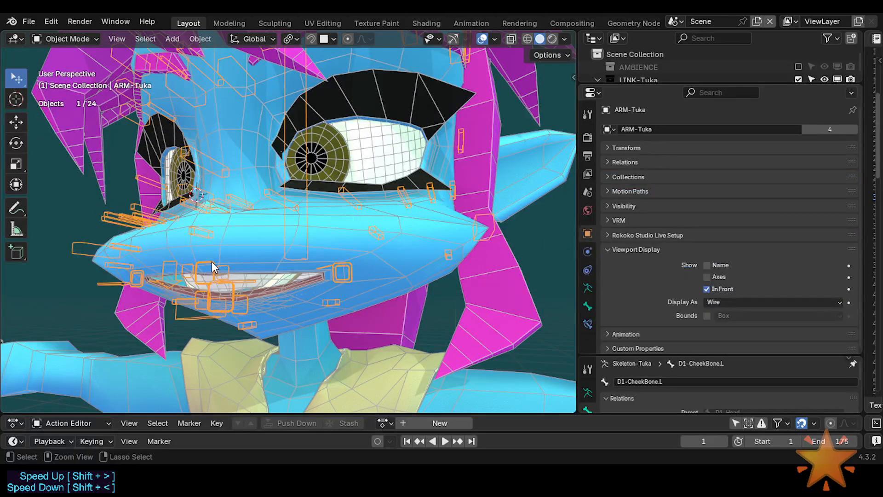
pyautogui.hotkey('ctrl', 'Tab')
# Test the mouth deformation by trial-moving the D1-Lip-T and D1-LipCorner-B.L bones
pyautogui.click(212, 261)
pyautogui.press('g')
pyautogui.click(217, 254)
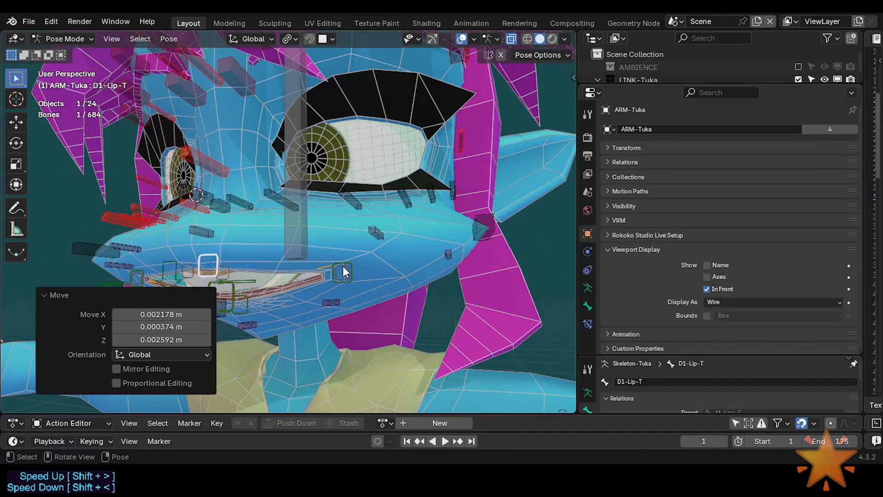
pyautogui.click(343, 267)
pyautogui.press('g')
pyautogui.click(354, 258)
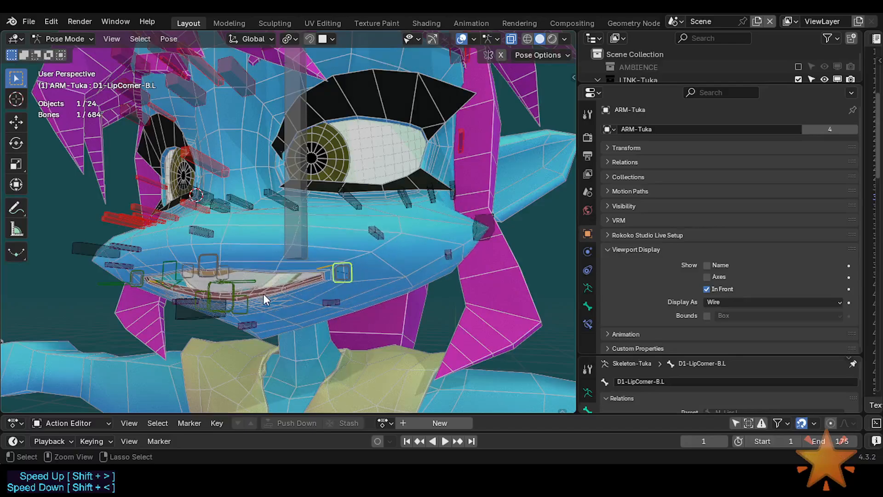
# Return to Object Mode and set 10-Muzzle-Ghost's Subdivision viewport and render levels to 2
pyautogui.hotkey('ctrl', 'Tab')
pyautogui.click(342, 261)
pyautogui.click(341, 269)
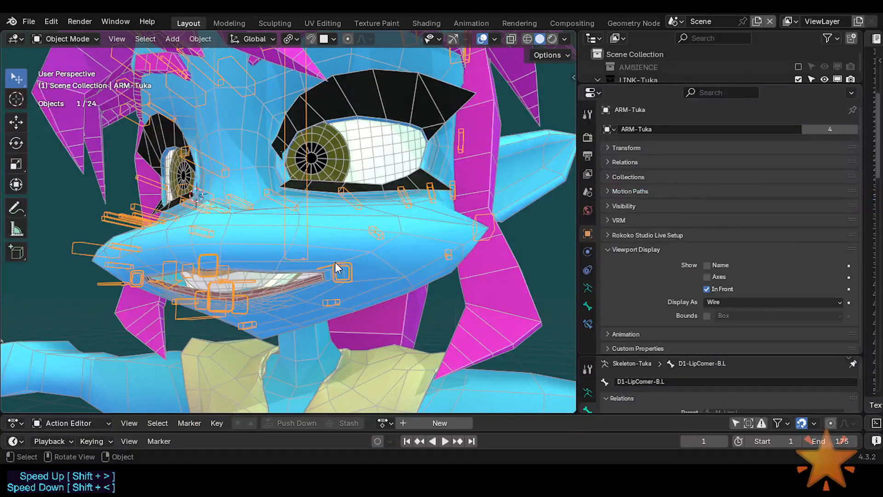
pyautogui.click(341, 269)
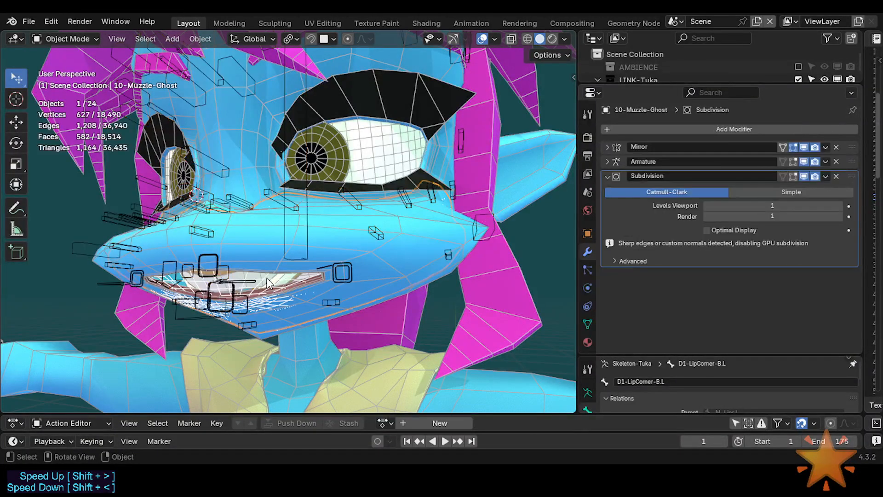
pyautogui.click(840, 205)
pyautogui.click(840, 216)
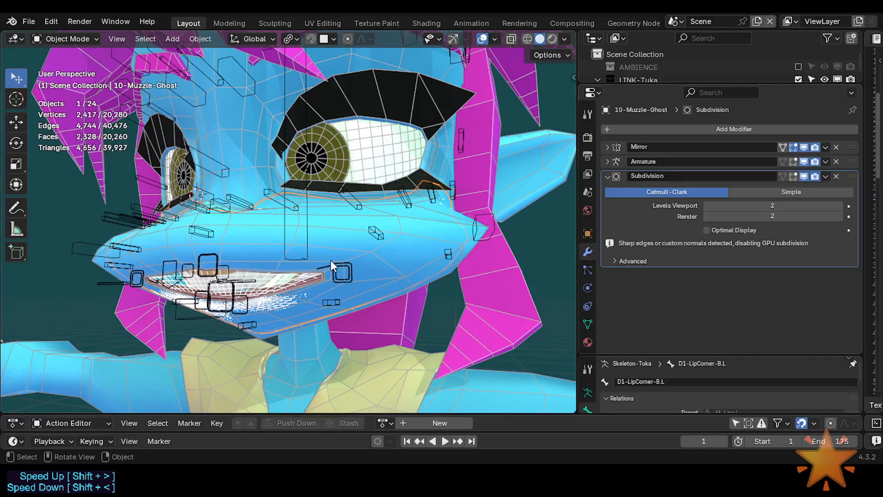
# Put ARM-Tuka back in Pose Mode, trial-move the D1-LipCorner-T.L bone without keeping the move, and select D1-Mouth-T.L
pyautogui.click(346, 264)
pyautogui.hotkey('ctrl', 'Tab')
pyautogui.click(345, 264)
pyautogui.press('g')
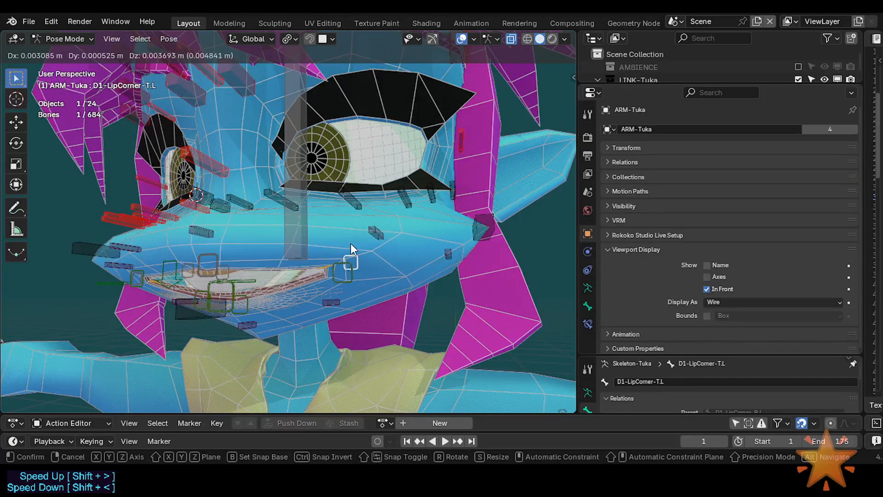
pyautogui.rightClick(352, 244)
pyautogui.click(377, 233)
pyautogui.moveTo(379, 235); pyautogui.dragTo(408, 258, button='middle')
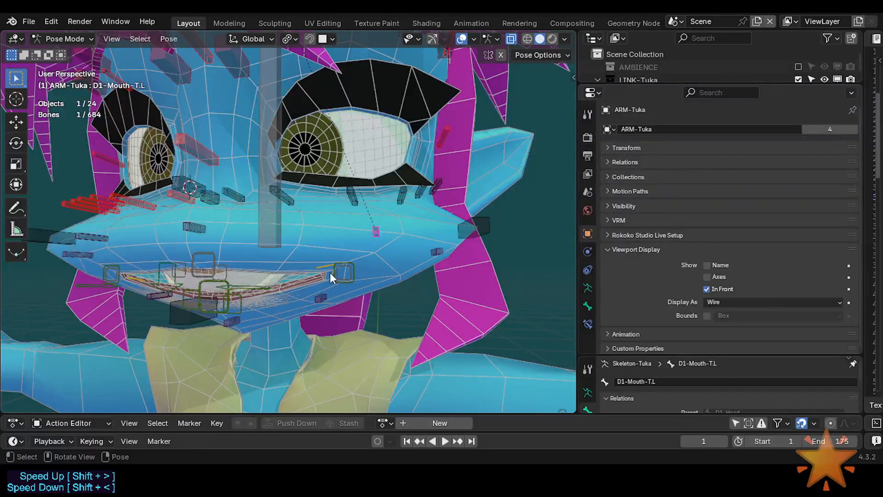
# Select the D1-CheekBone.L bone, trial-move it without keeping the move, and save the Blender file
pyautogui.click(485, 226)
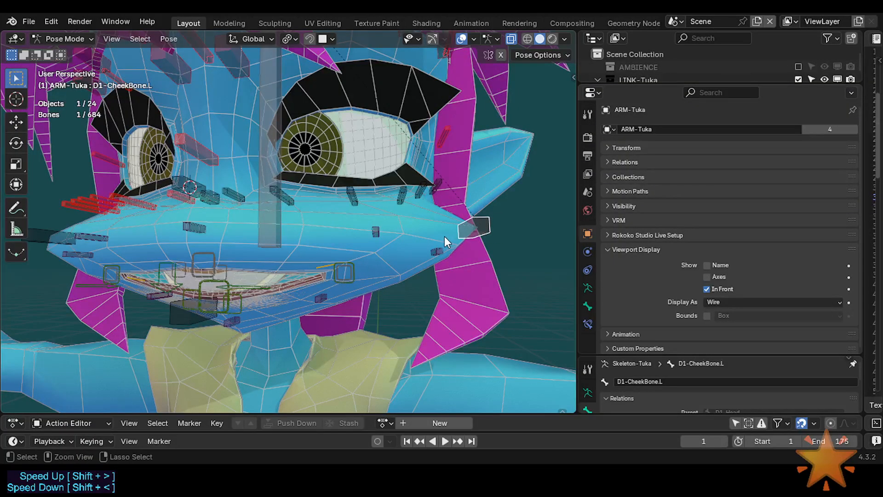
pyautogui.press('g')
pyautogui.rightClick(415, 222)
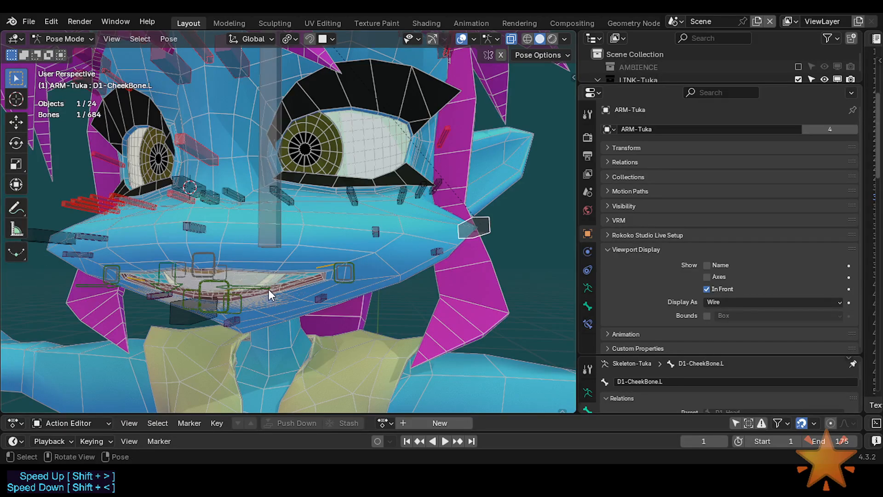
pyautogui.moveTo(269, 289); pyautogui.dragTo(280, 274, button='middle')
pyautogui.hotkey('ctrl', 's')
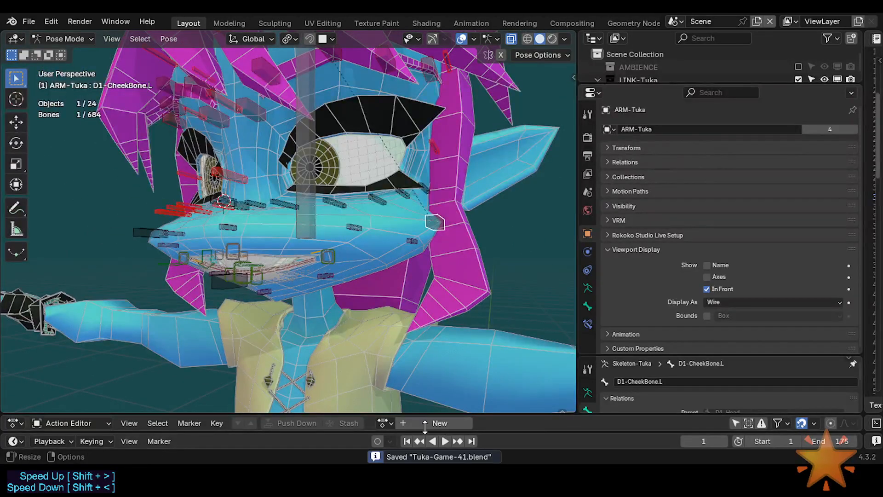